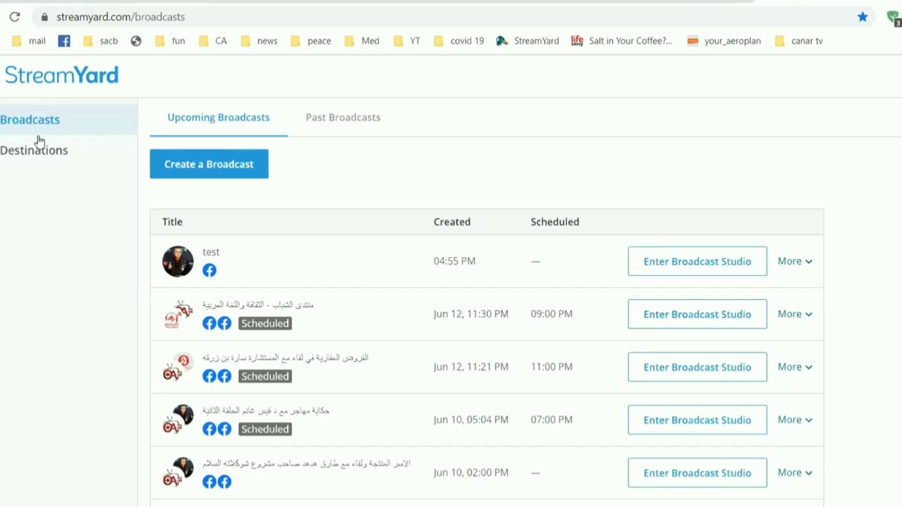
Step: Review the platforms available for adding a streaming destination, and return to the upcoming broadcasts
click(38, 149)
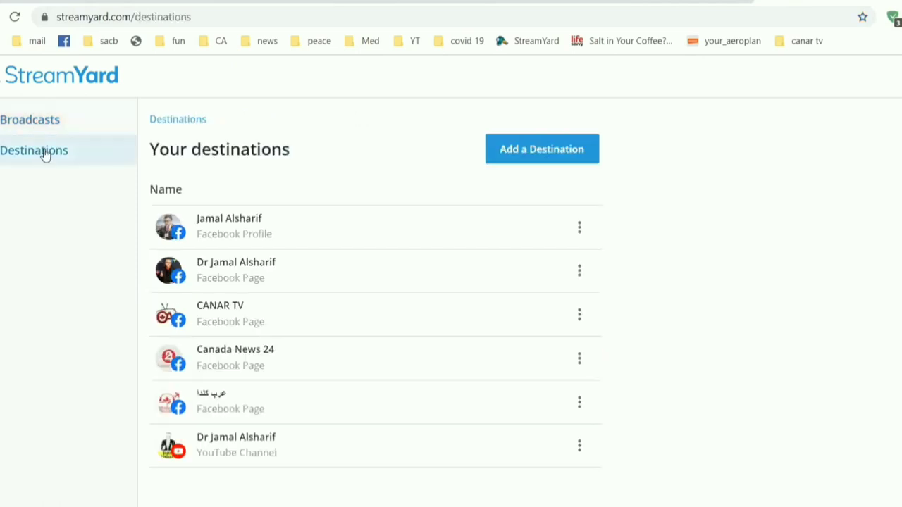
click(544, 146)
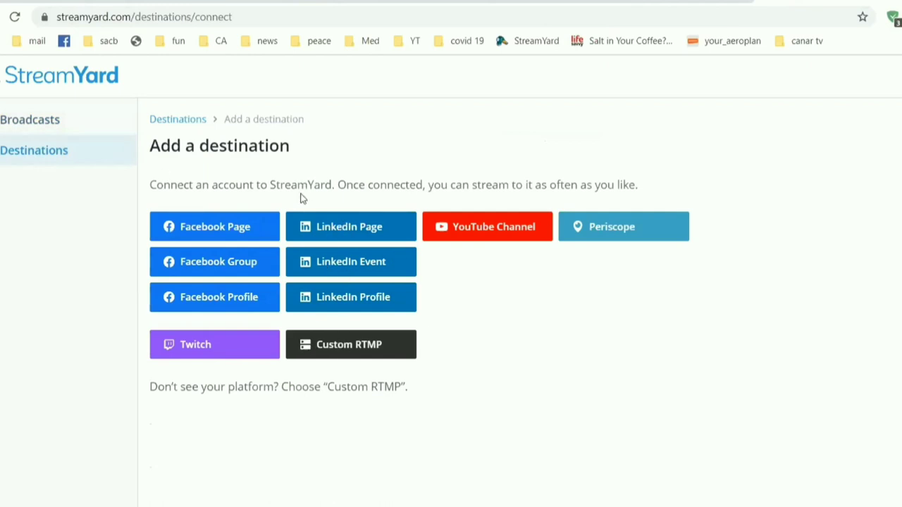
click(39, 134)
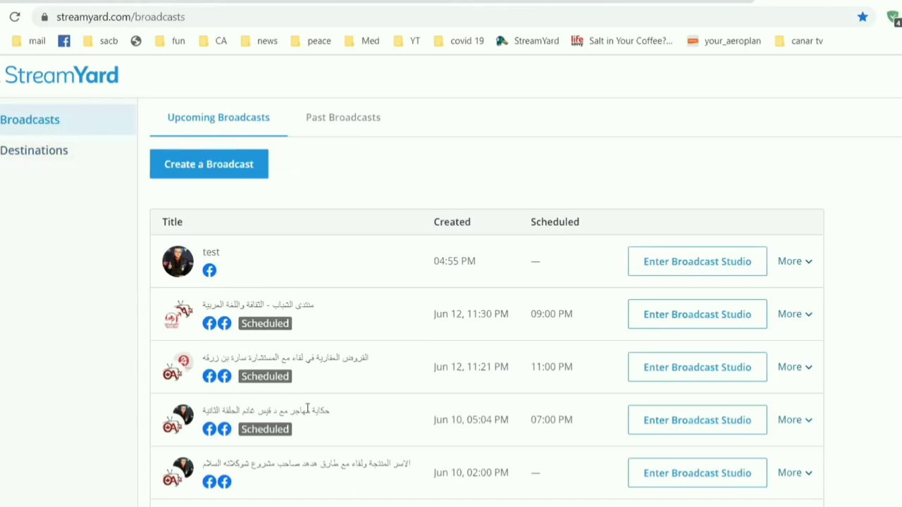
Step: Start a new broadcast to the YouTube channel and the عرب كندا Facebook page, and try to add Canada News 24 as a third destination
click(230, 169)
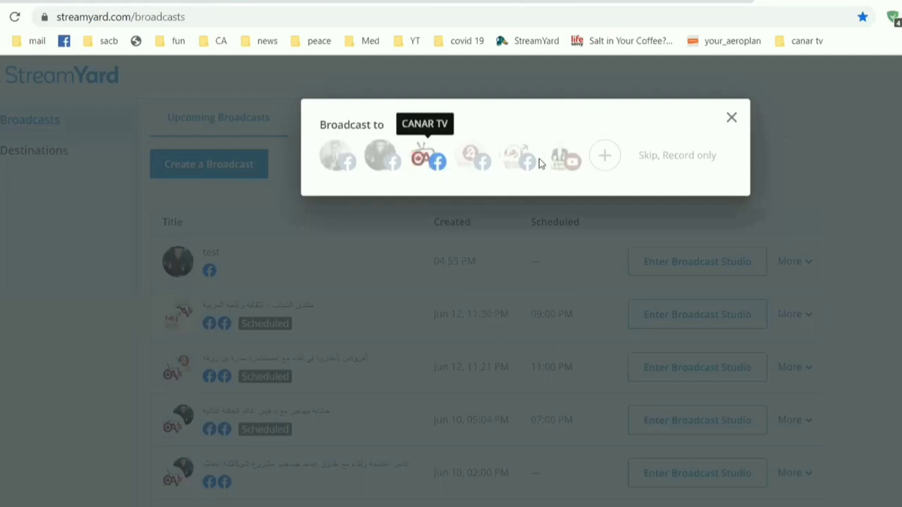
click(556, 165)
click(522, 164)
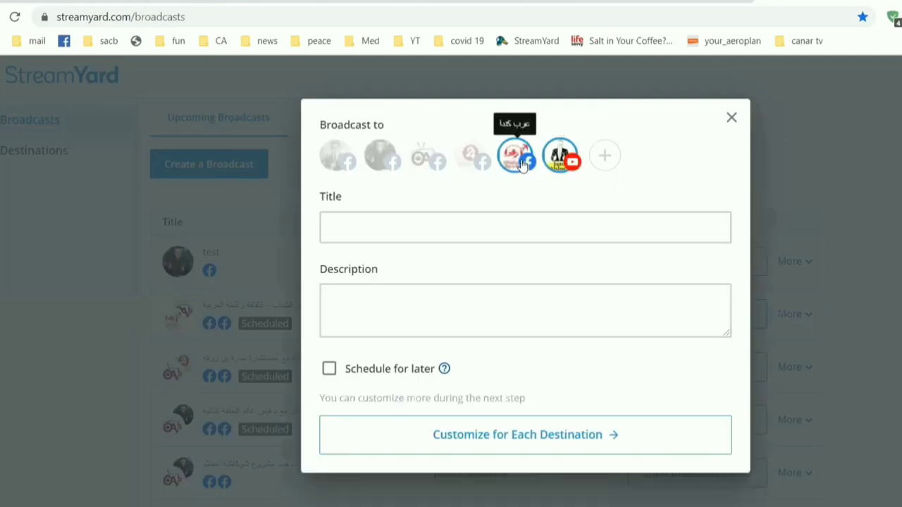
click(470, 157)
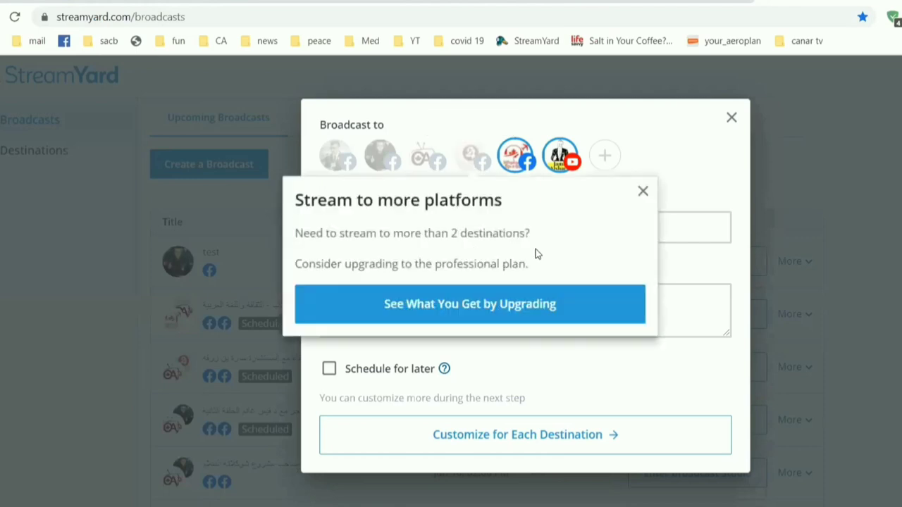
click(643, 190)
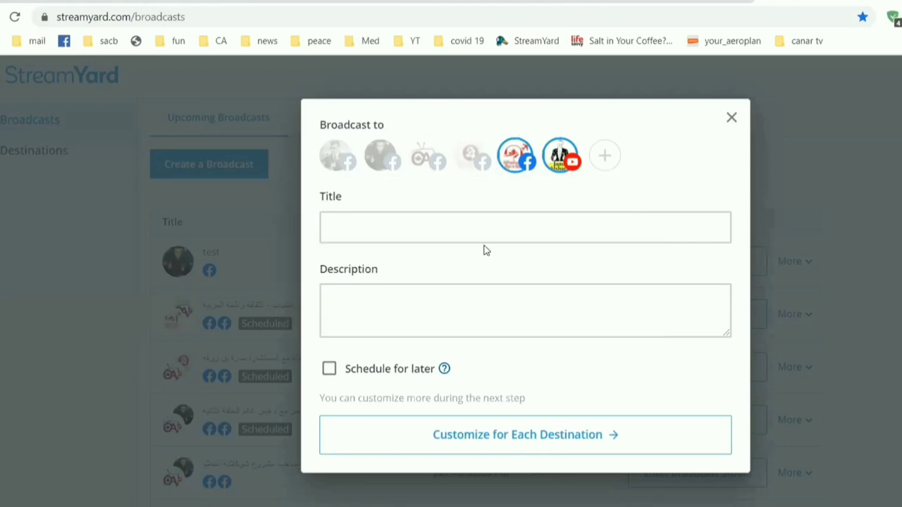
Step: Give the new broadcast the title "kjdfkjpifjpij" and the description "gsuerue9ru9ur"
click(499, 229)
text(kjdfkjpifjpij)
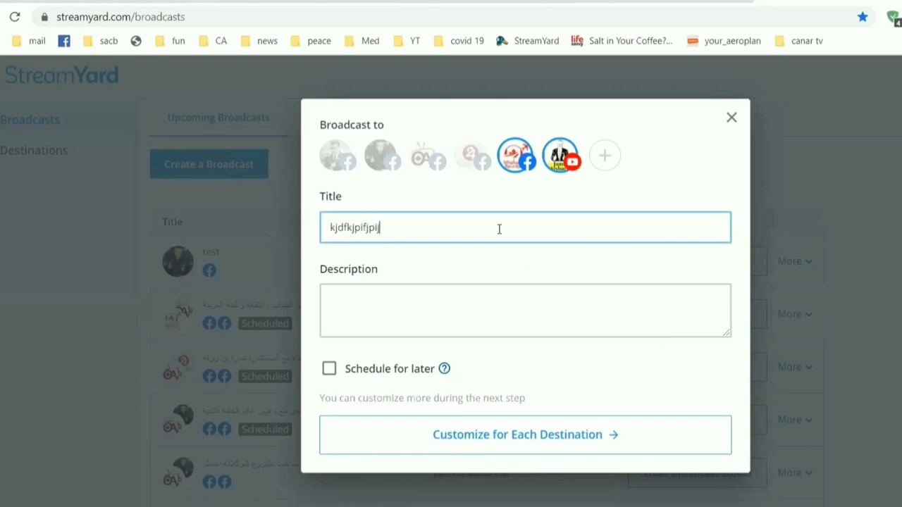
click(500, 317)
text(gsuer)
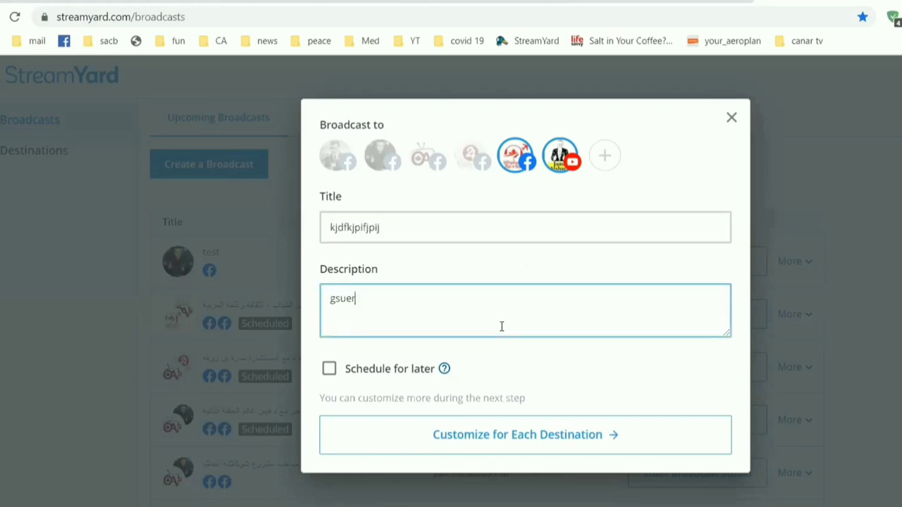
text(ue9ru9ur)
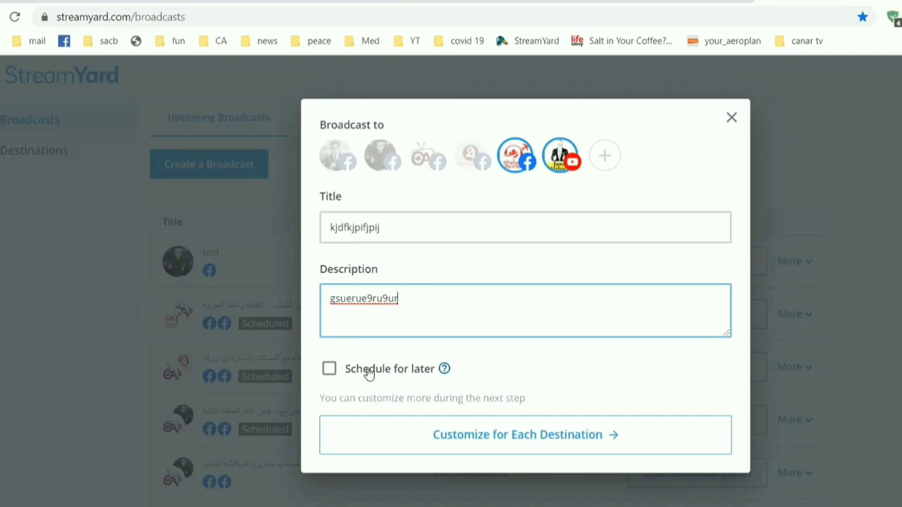
Step: Enable scheduling for later and upload the maxresdefault picture from Downloads as the thumbnail, keeping its full frame
click(368, 372)
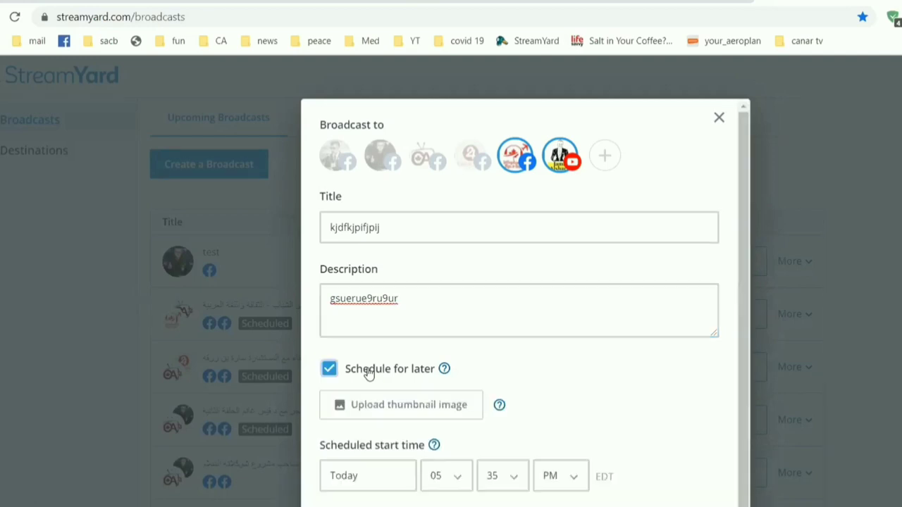
click(411, 411)
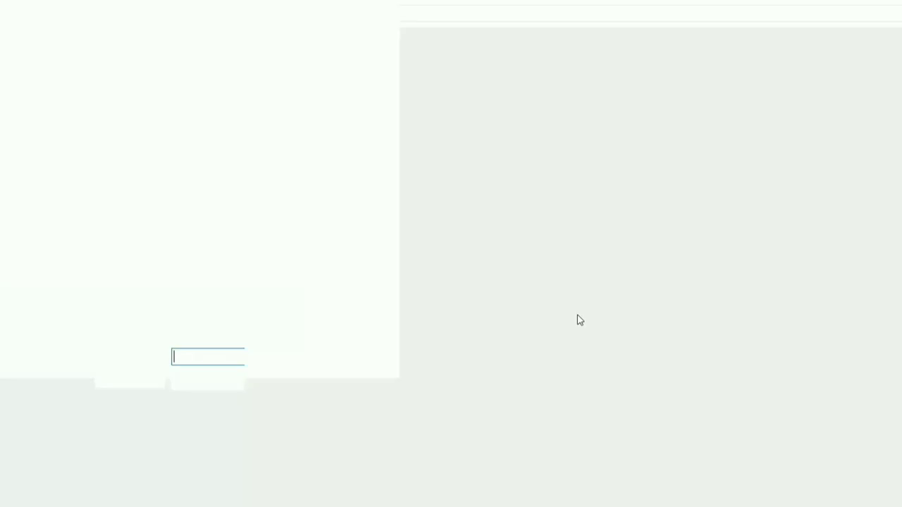
click(524, 113)
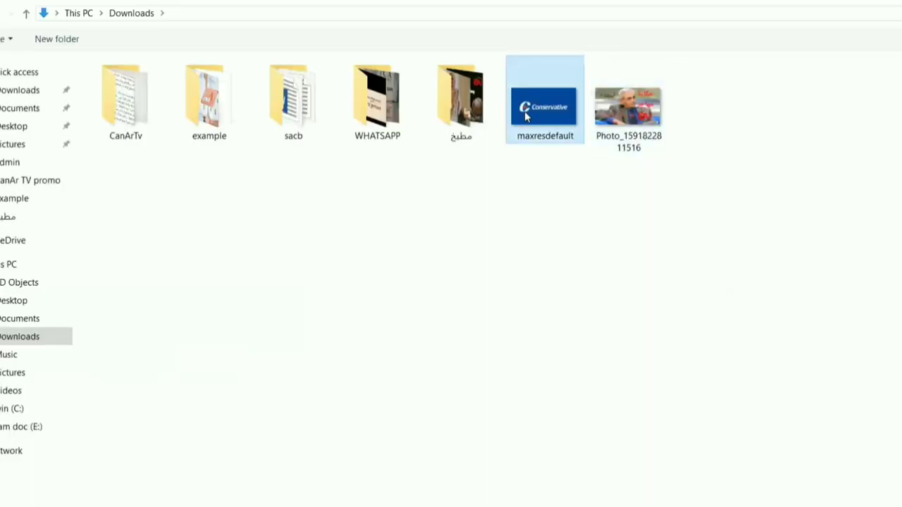
double_click(524, 111)
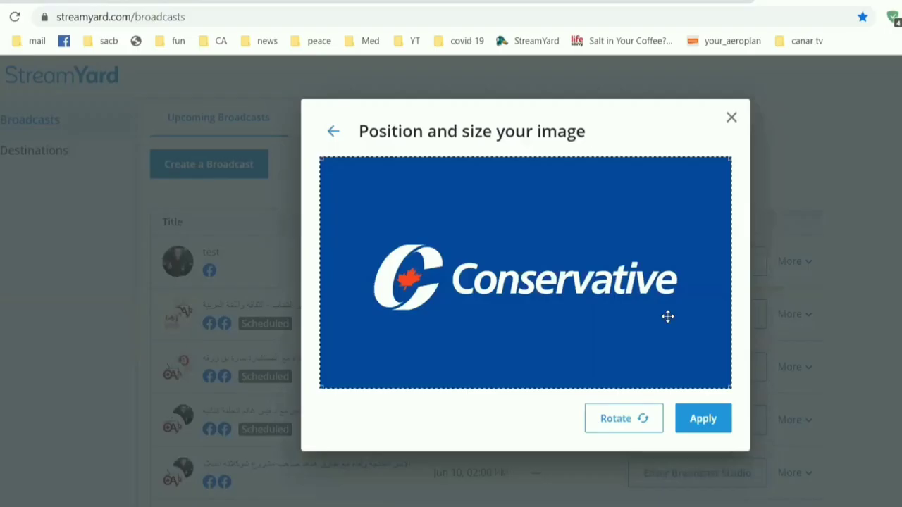
click(700, 419)
Step: Set the scheduled start hour to 10 PM, and discard the new broadcast without creating it
click(355, 491)
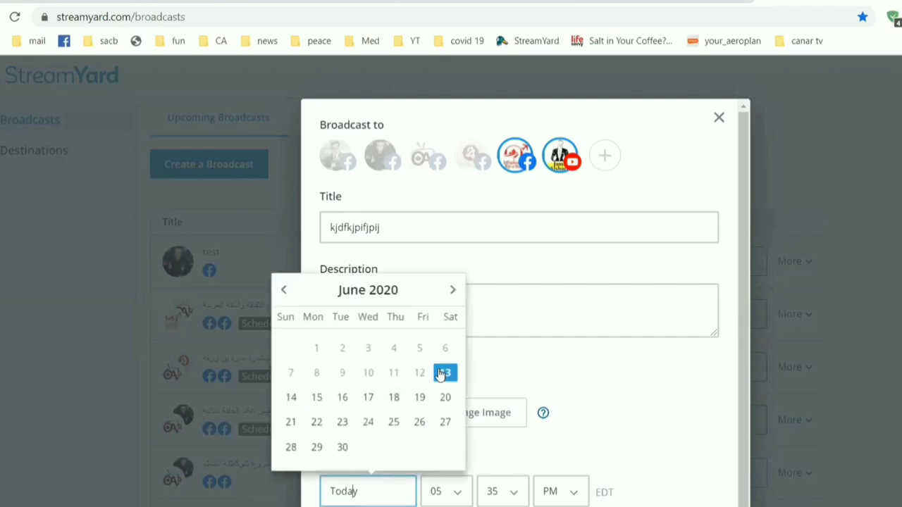
click(503, 500)
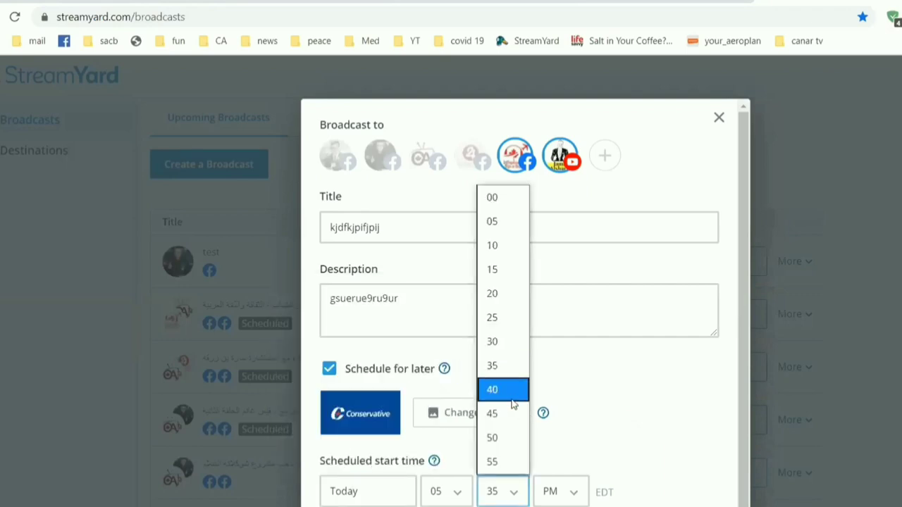
click(445, 491)
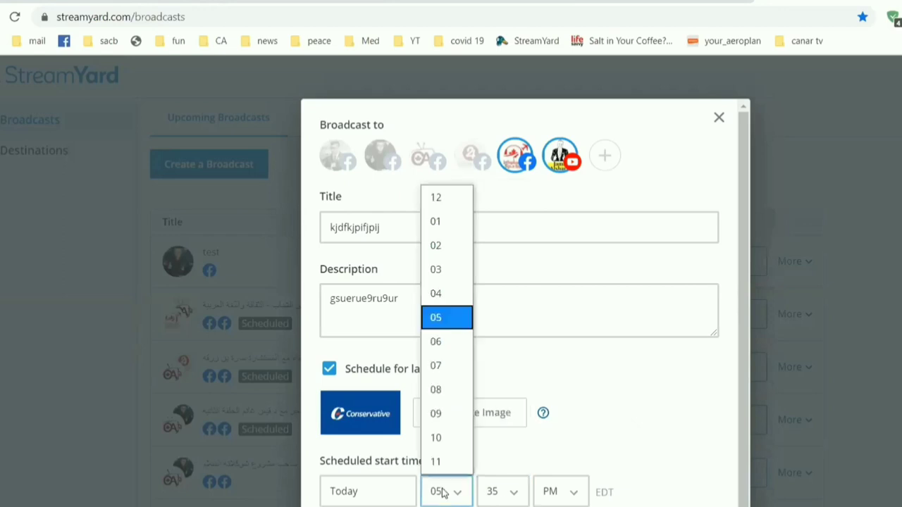
click(449, 437)
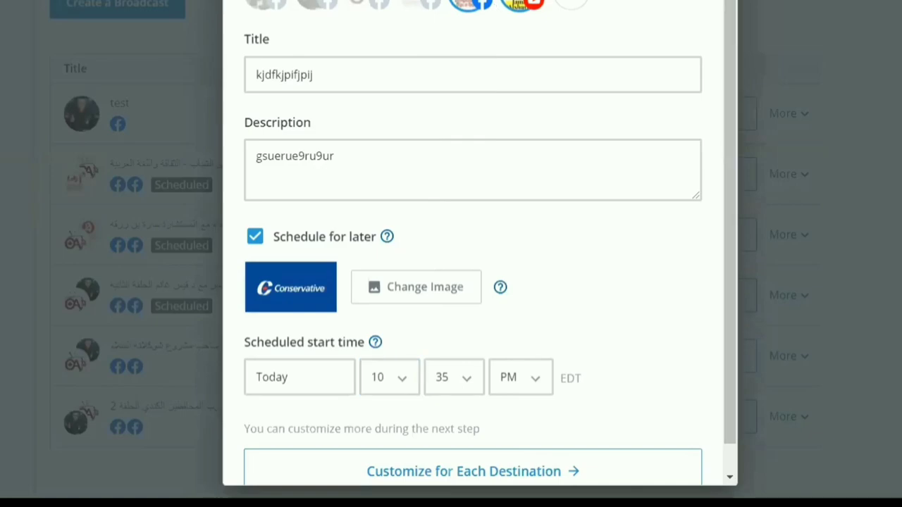
click(761, 233)
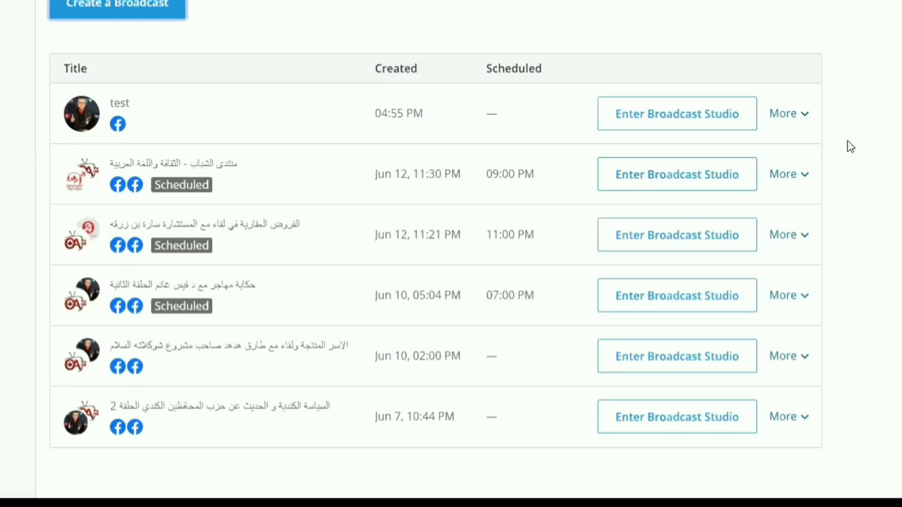
Step: Copy the guest invitation link of the test broadcast to the clipboard and close the invitation
click(803, 115)
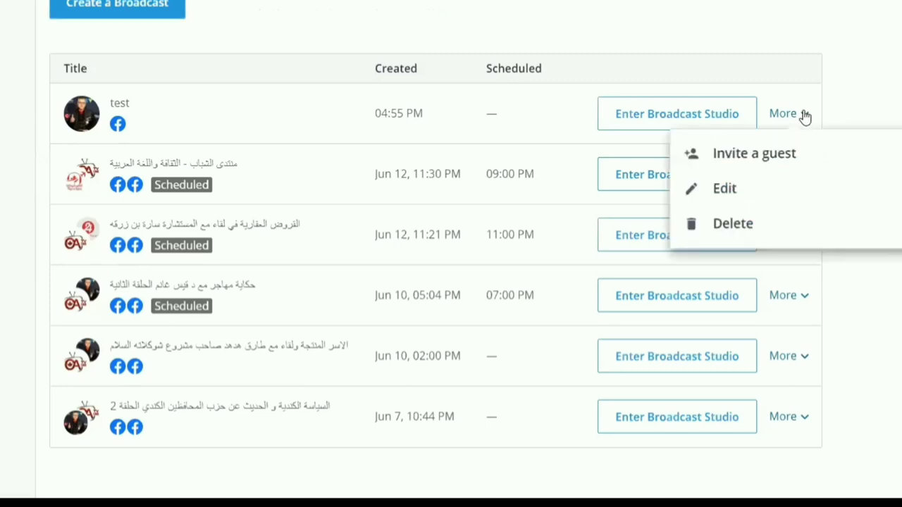
click(794, 157)
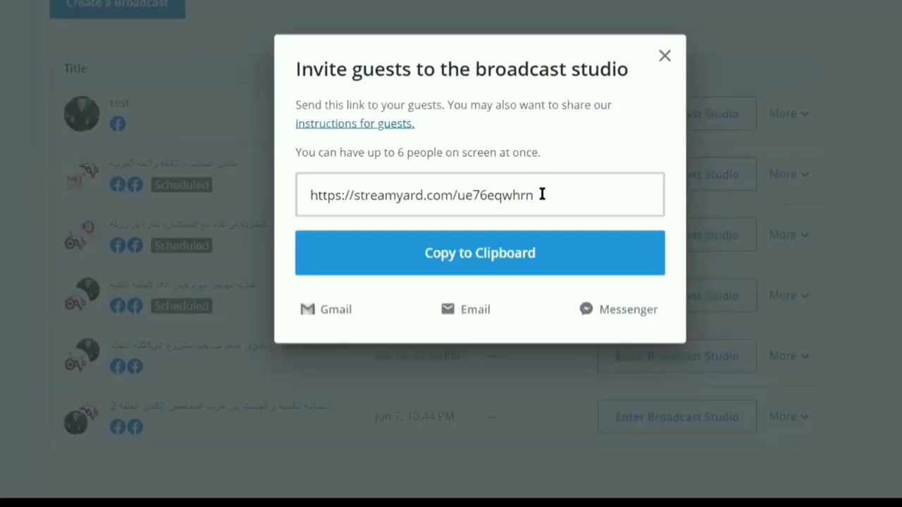
click(500, 257)
click(667, 55)
Step: Reopen the test broadcast's guest invitation, copy the link again, select the link text, and close the invitation
click(787, 113)
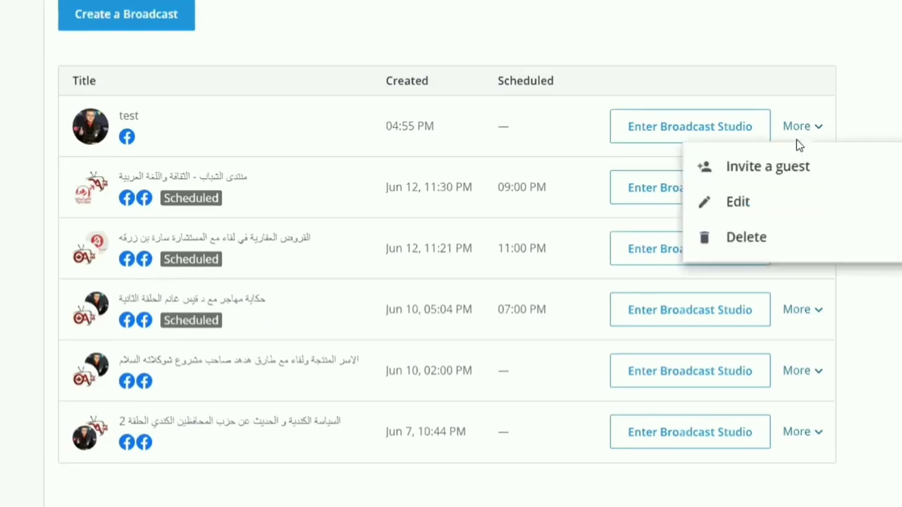
click(799, 176)
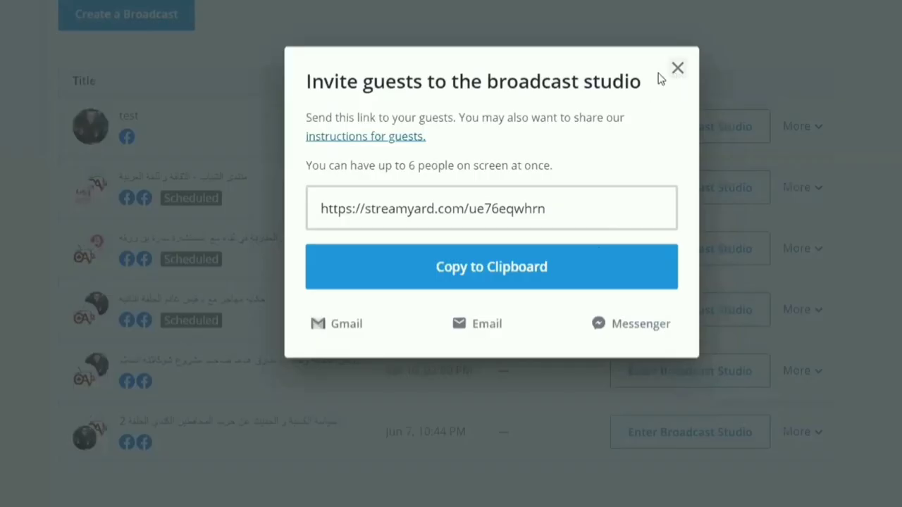
click(519, 273)
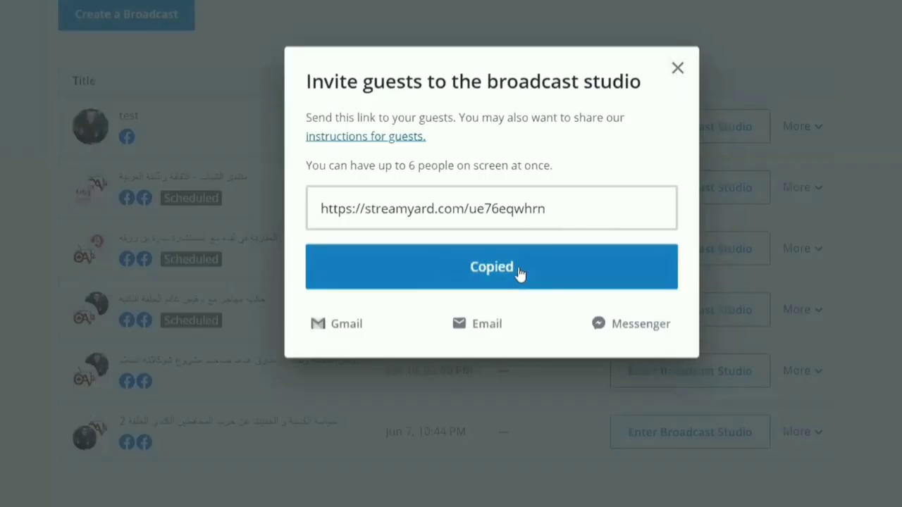
click(568, 206)
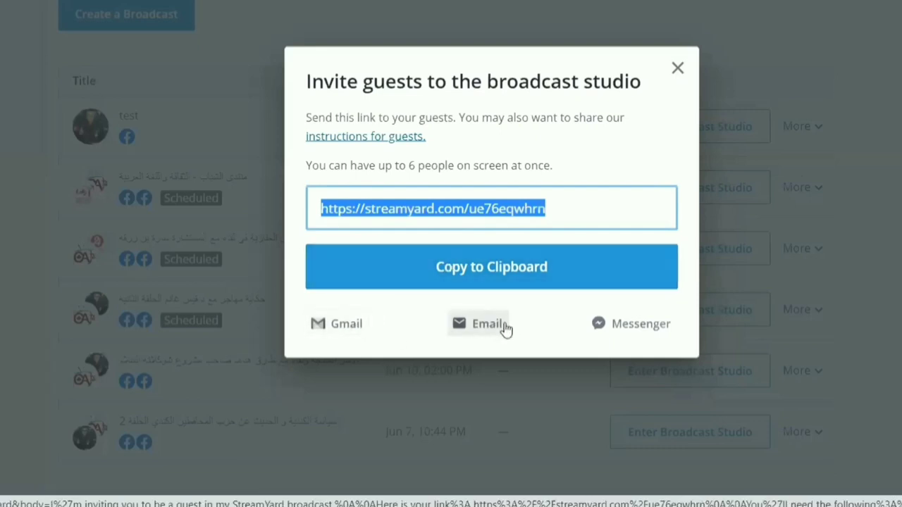
click(679, 69)
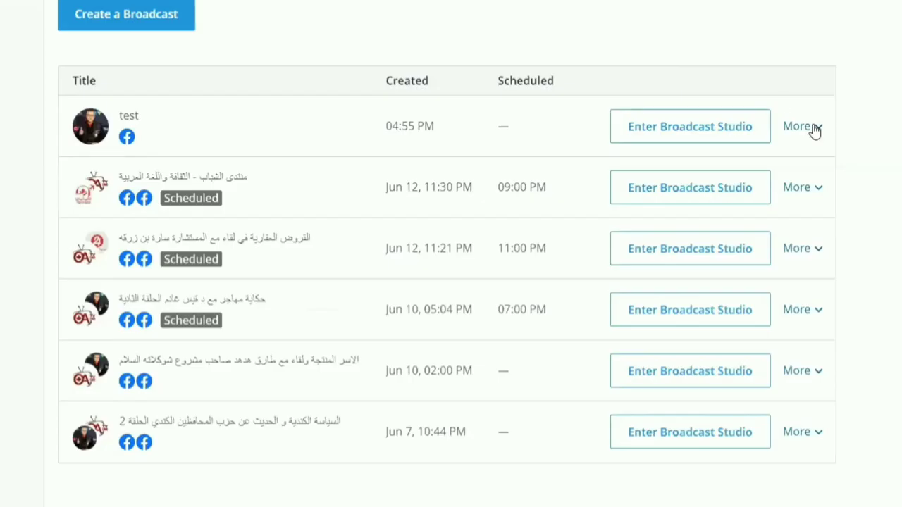
Step: Change the title of the test broadcast to "test jkisjdj" and save the changes
click(815, 129)
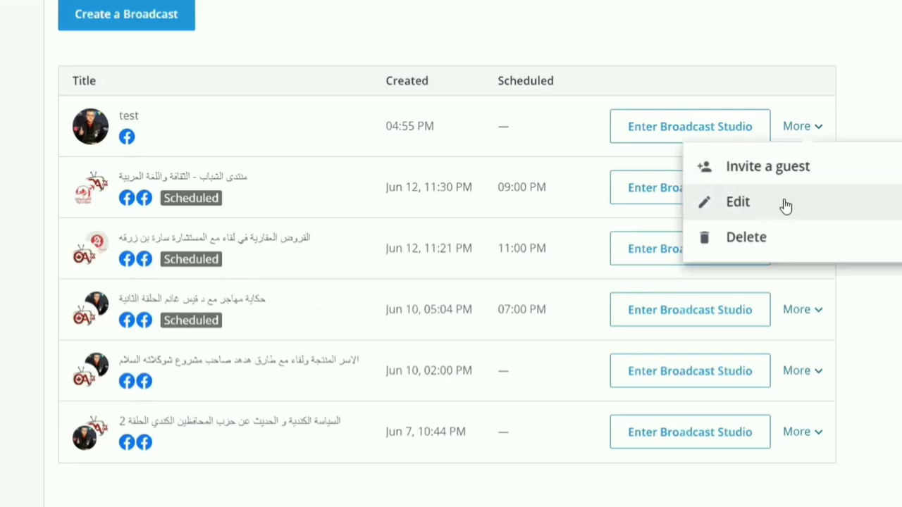
click(787, 205)
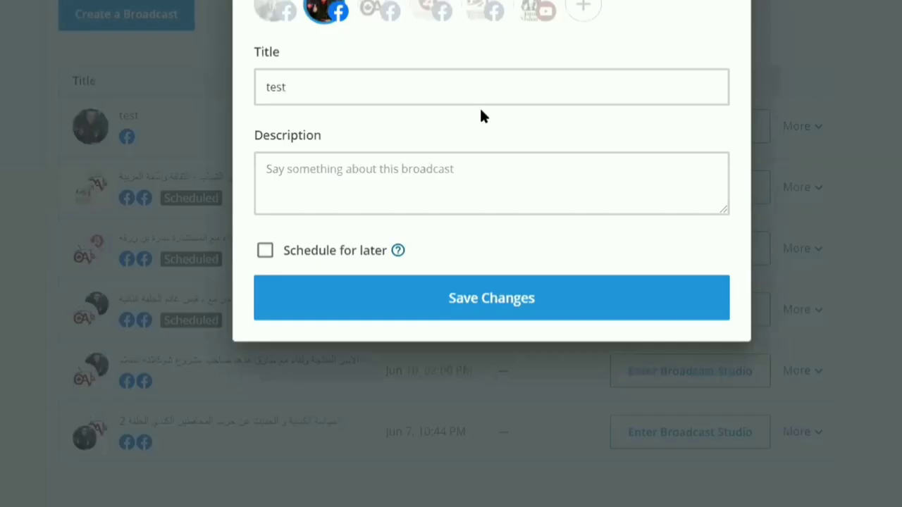
click(456, 79)
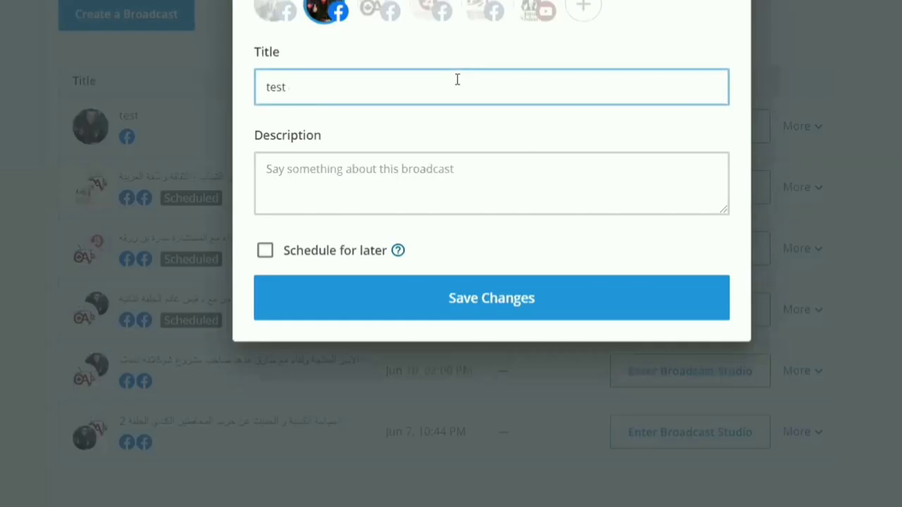
text(jkisjdj)
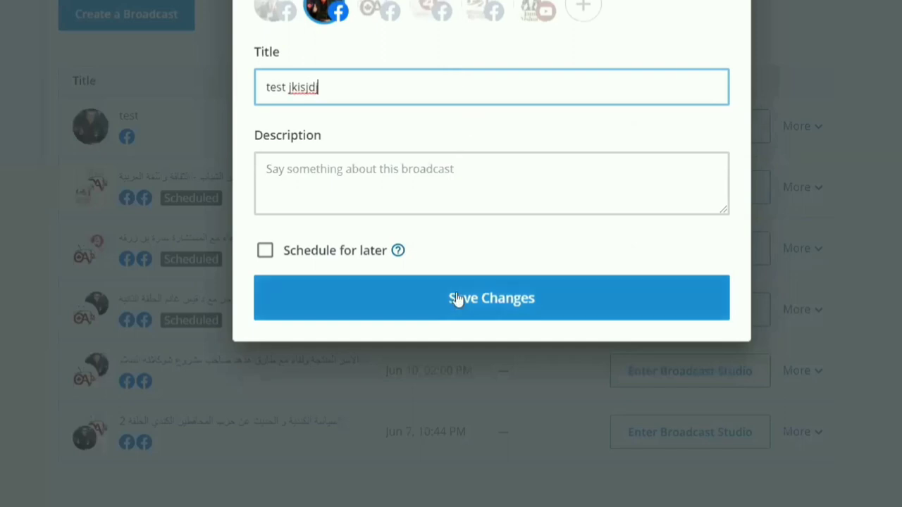
click(454, 298)
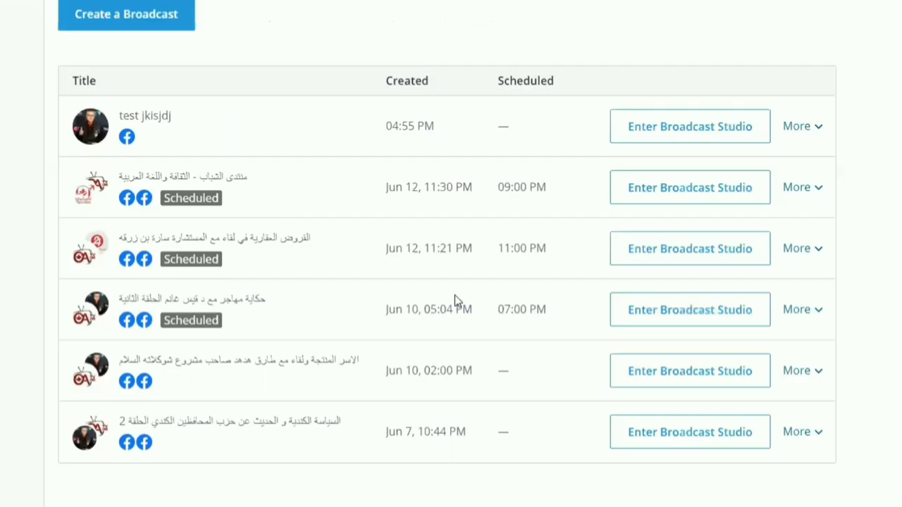
click(822, 134)
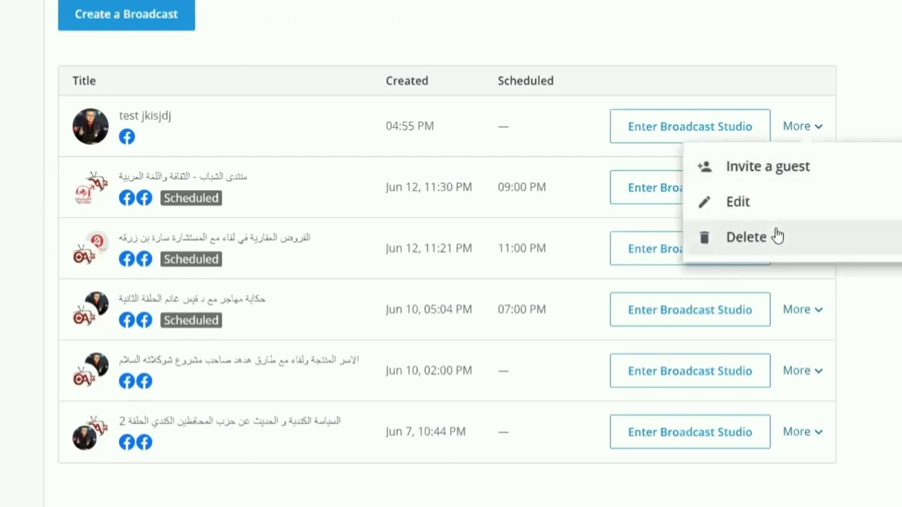
click(702, 28)
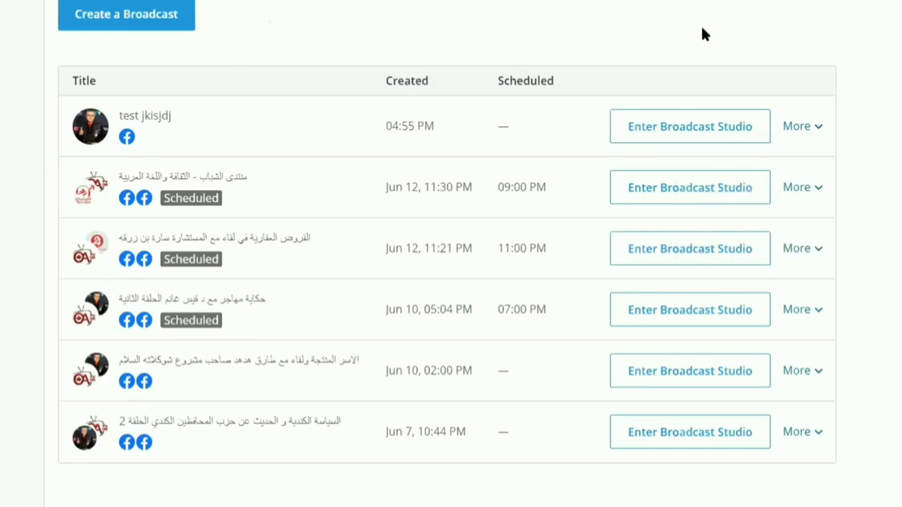
click(818, 130)
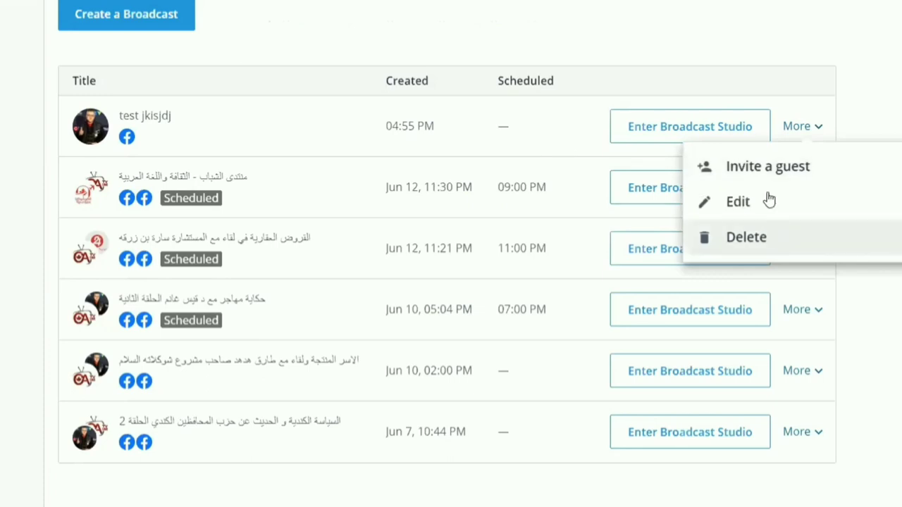
click(861, 118)
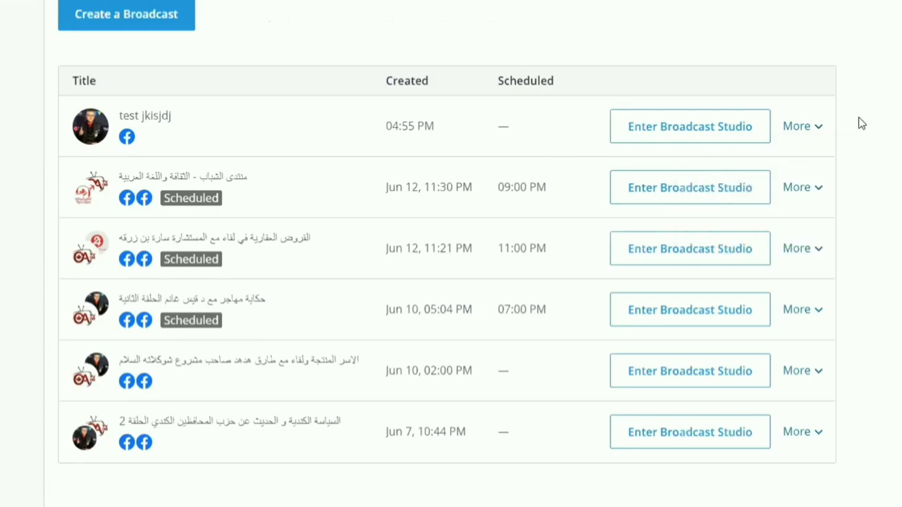
Step: View the scheduled 09:00 PM broadcast on its CANAR Facebook page, and review the management options of the test broadcast
click(819, 192)
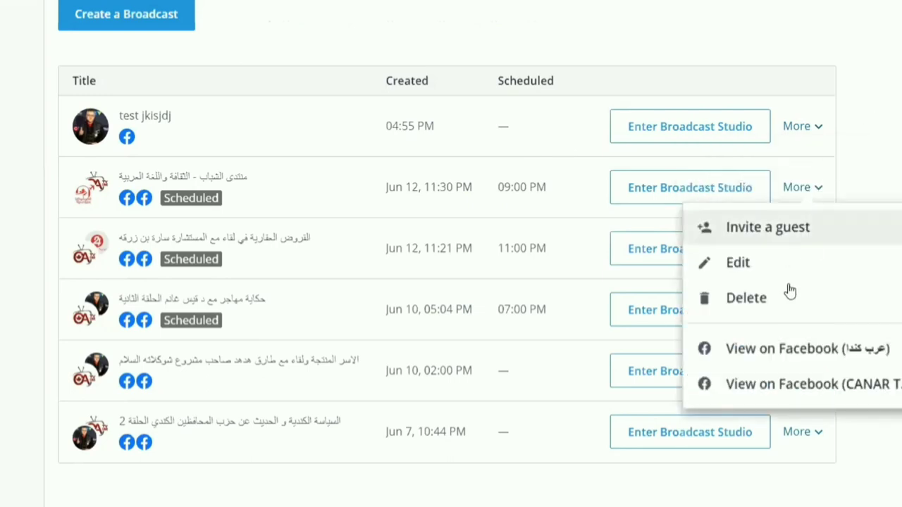
click(793, 387)
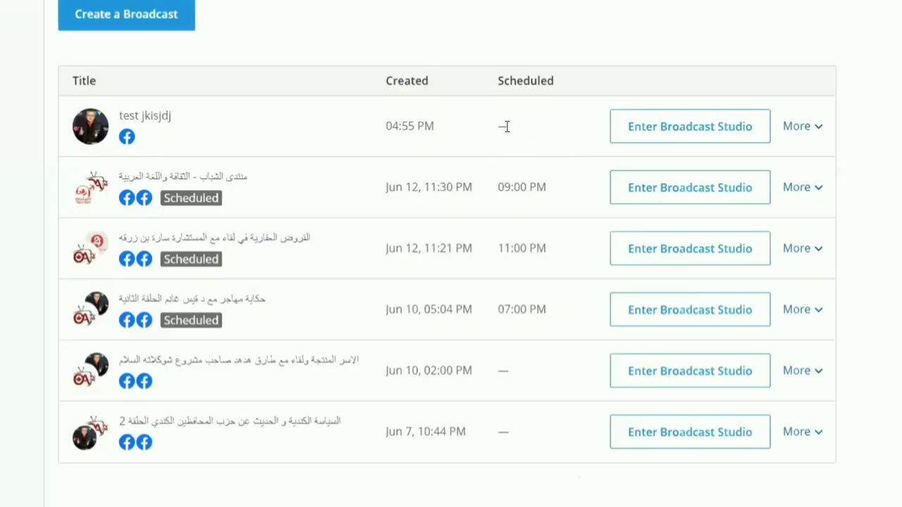
click(815, 131)
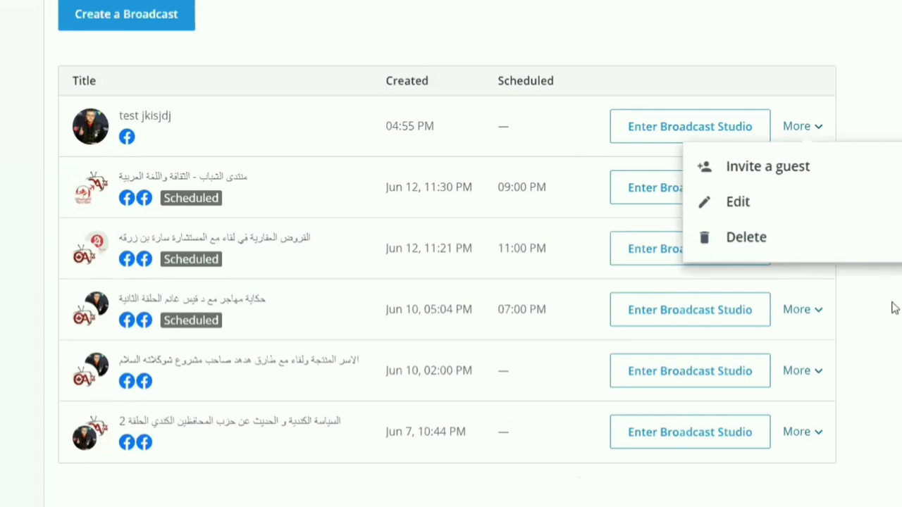
click(216, 139)
Step: Enter the test broadcast's studio without microphone or camera
click(668, 126)
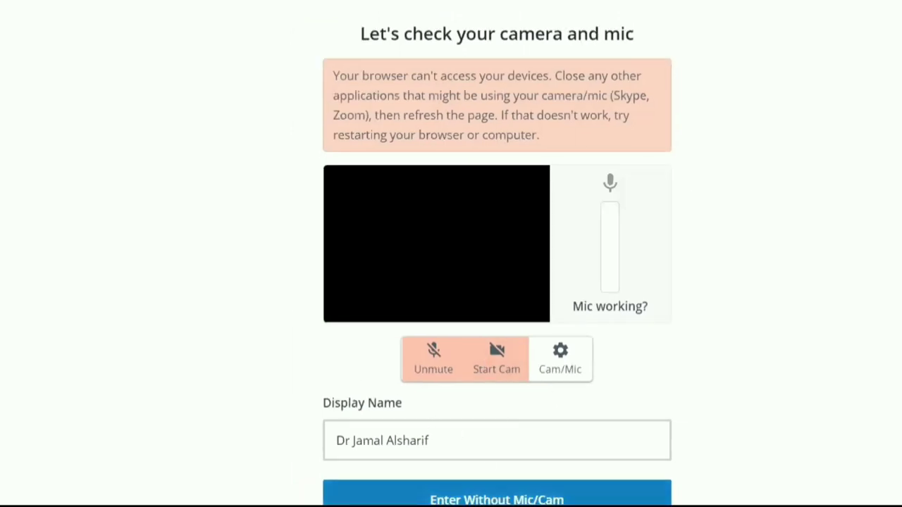
click(496, 500)
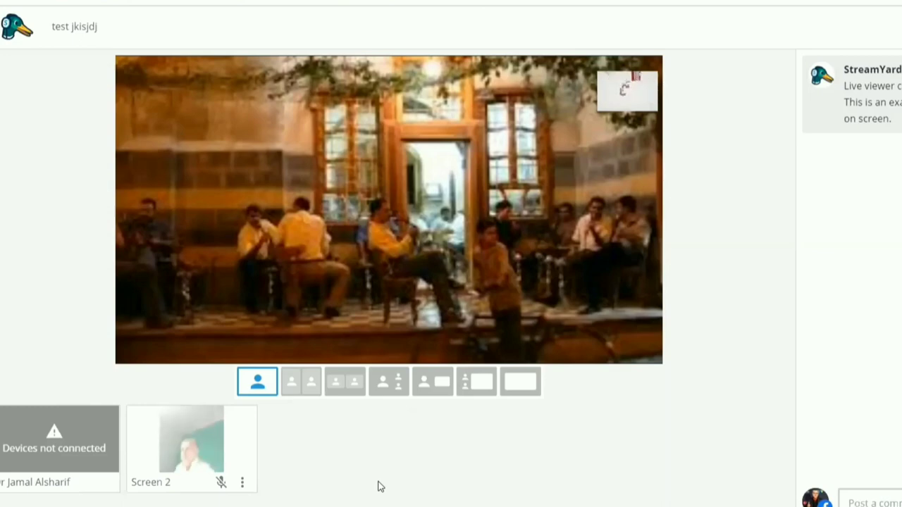
mouse_move(202, 453)
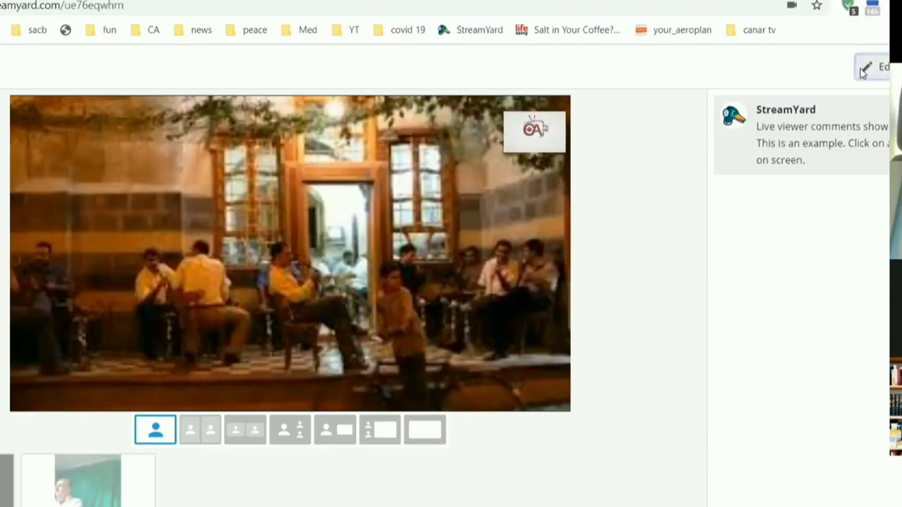
Step: Change the broadcast title to "uhsdhskjdhaishdai", save the changes, and check the options of its Facebook destination
click(863, 68)
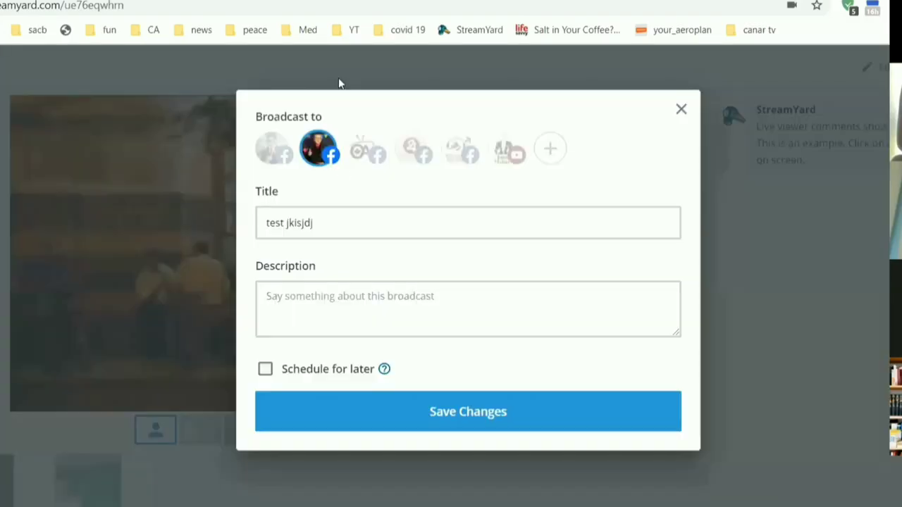
drag(346, 225, 193, 233)
text(uhsd)
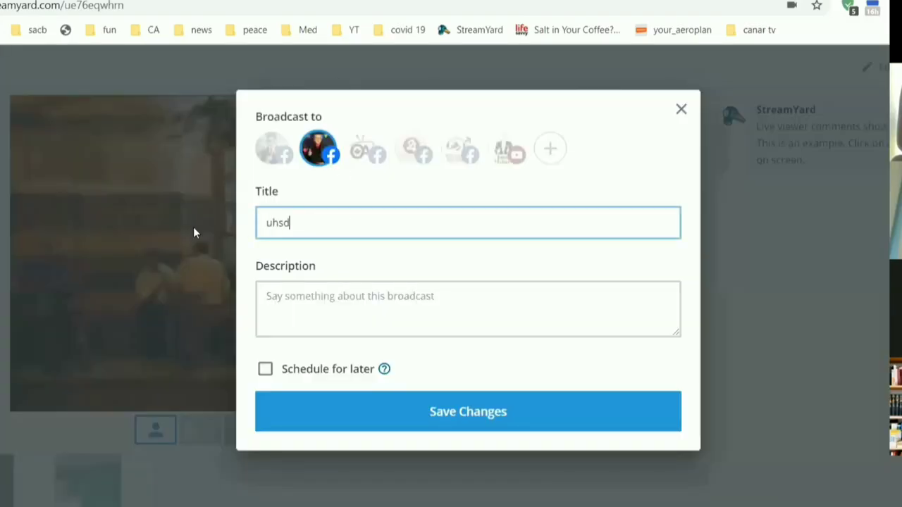
text(hskjdhaishdai)
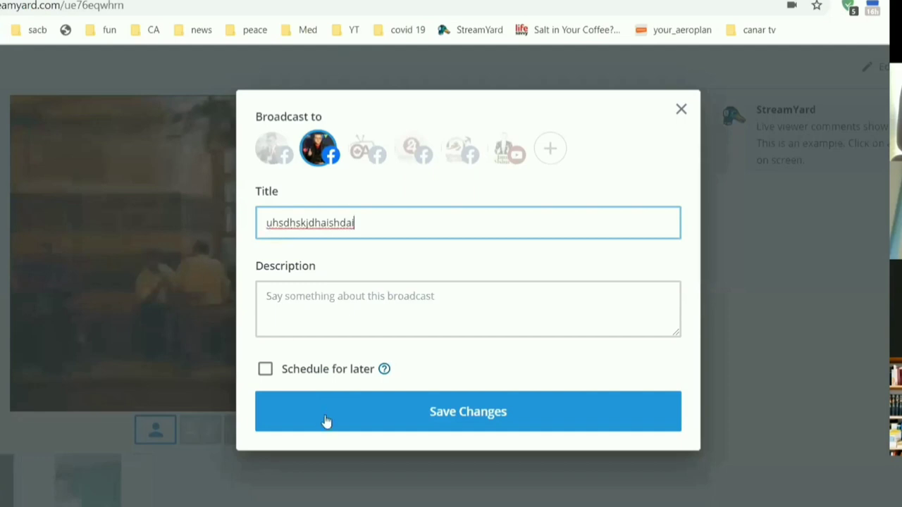
click(324, 415)
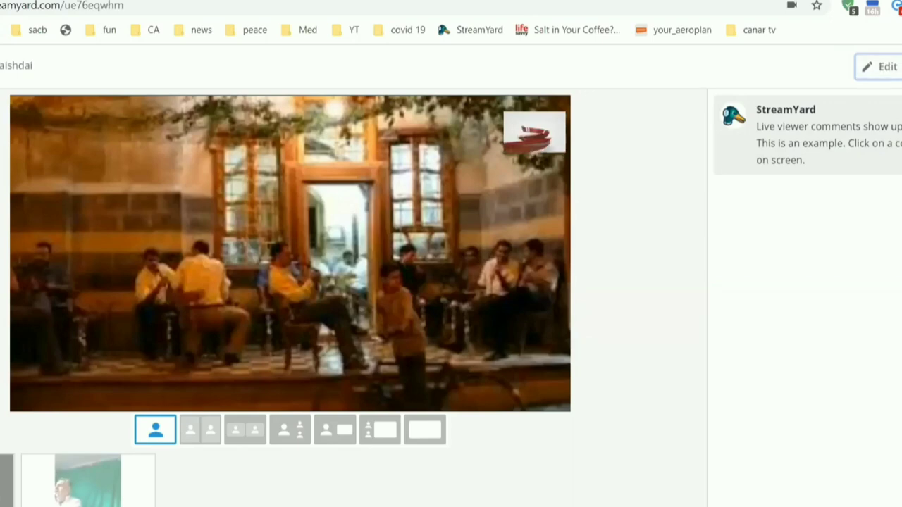
click(900, 67)
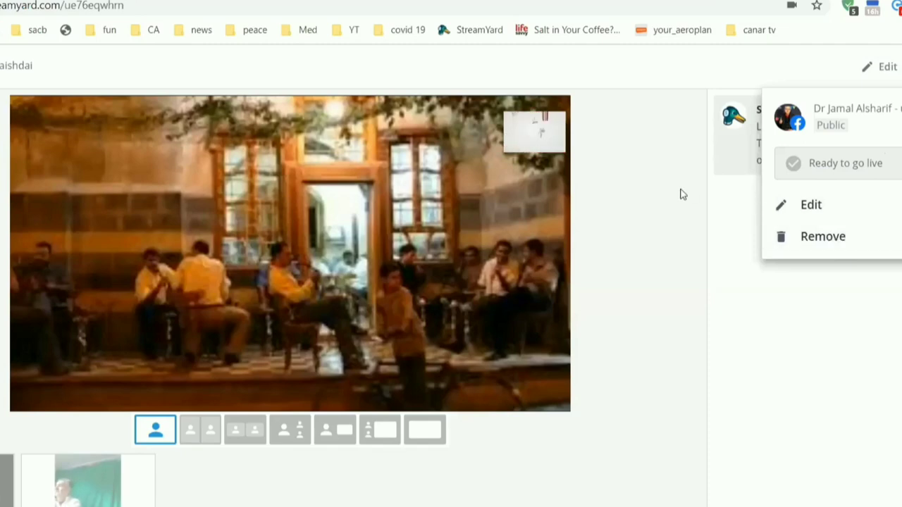
click(612, 213)
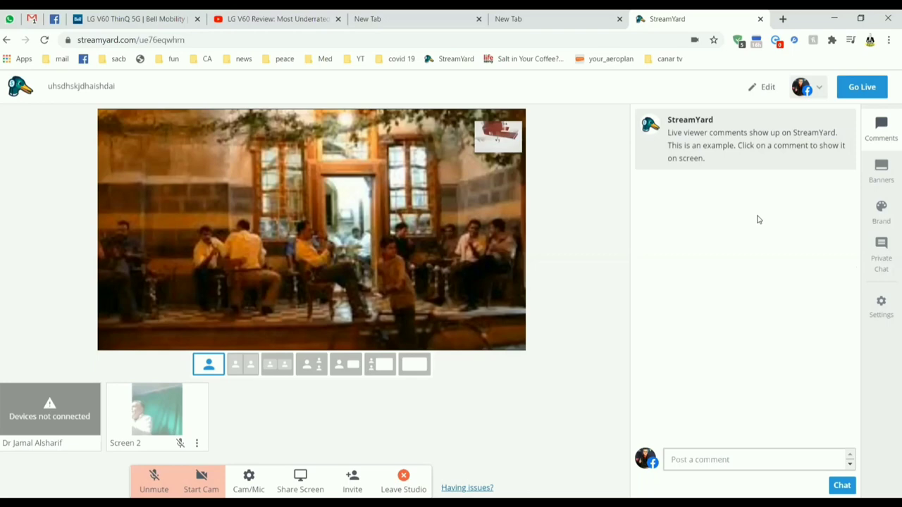
Step: Try to post the comment "jbshdjsh" to the broadcast
click(718, 462)
text(jbshdjsh)
key(Return)
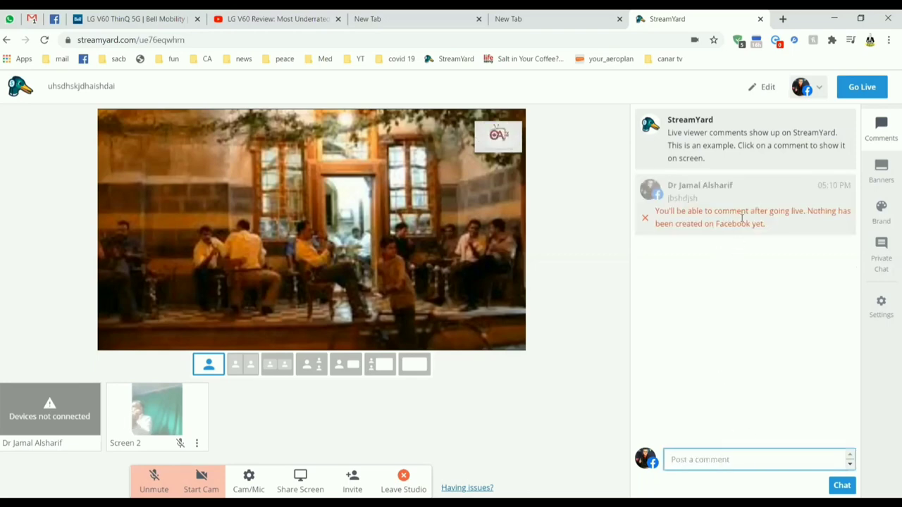
Step: Show the StreamYard example comment on the stage and hide it again, three times in a row
mouse_move(743, 148)
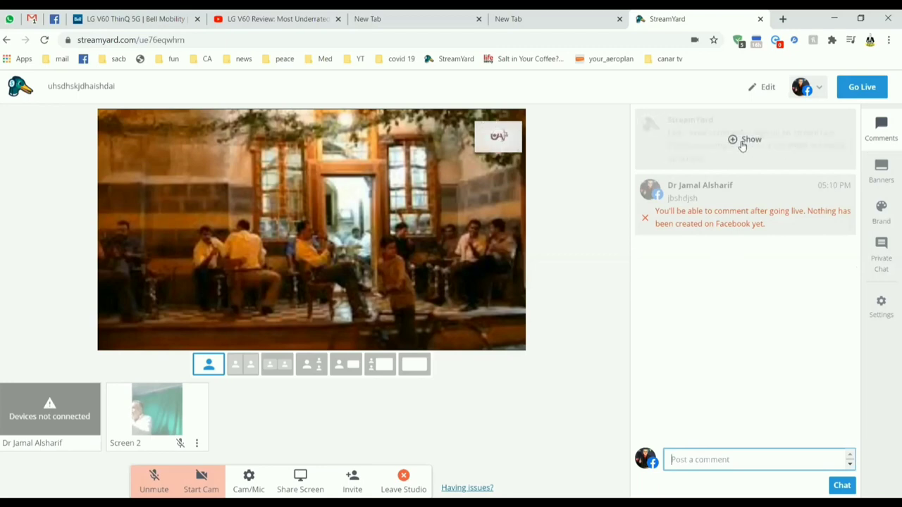
click(742, 146)
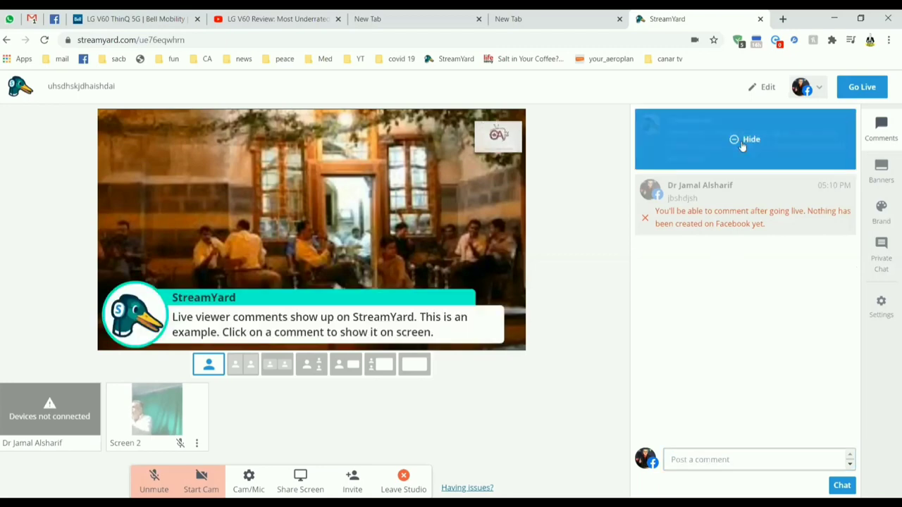
click(742, 146)
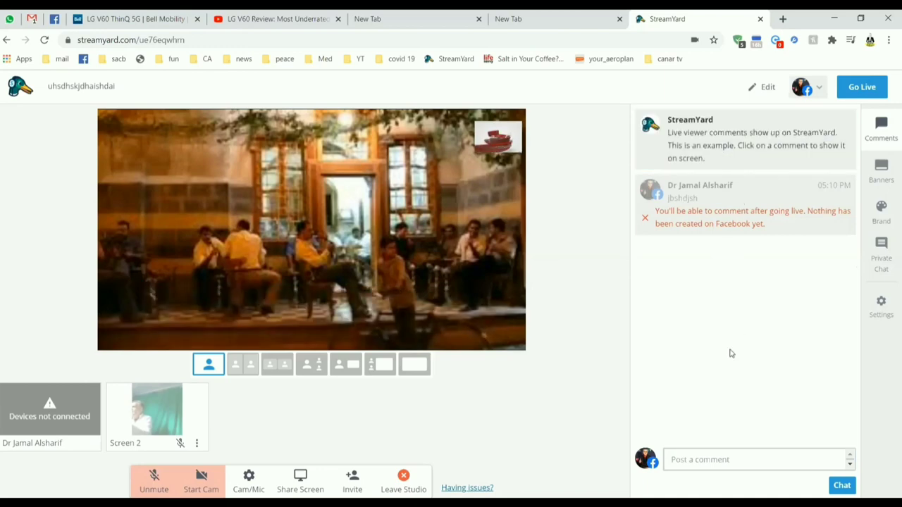
click(730, 146)
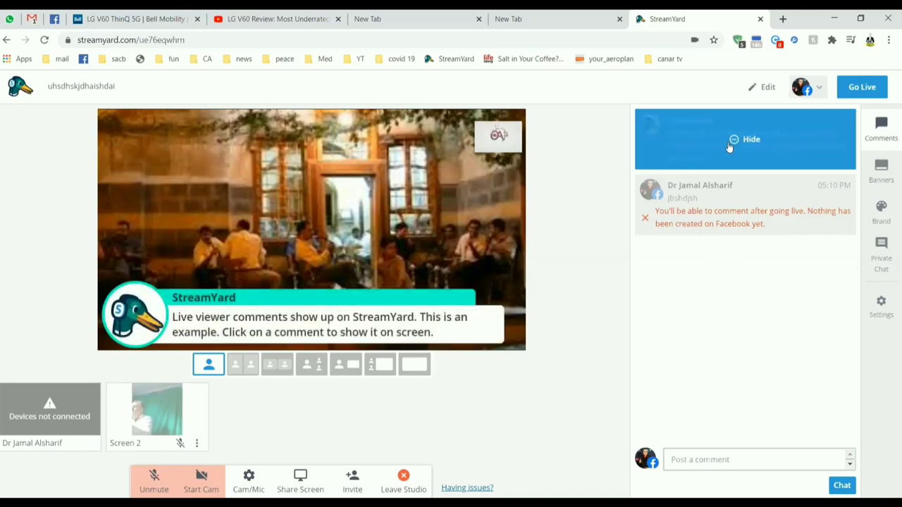
click(729, 146)
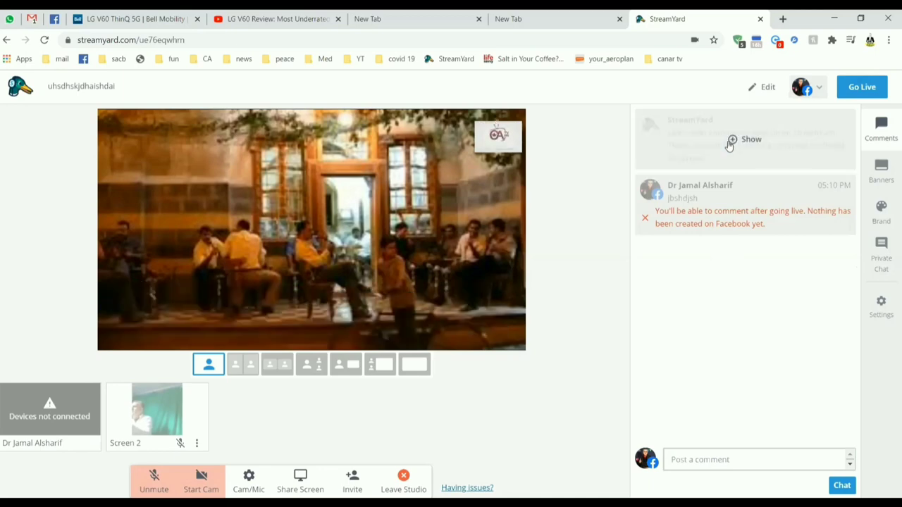
click(729, 145)
click(730, 146)
Step: Display the first of the example banners on the stage
click(879, 173)
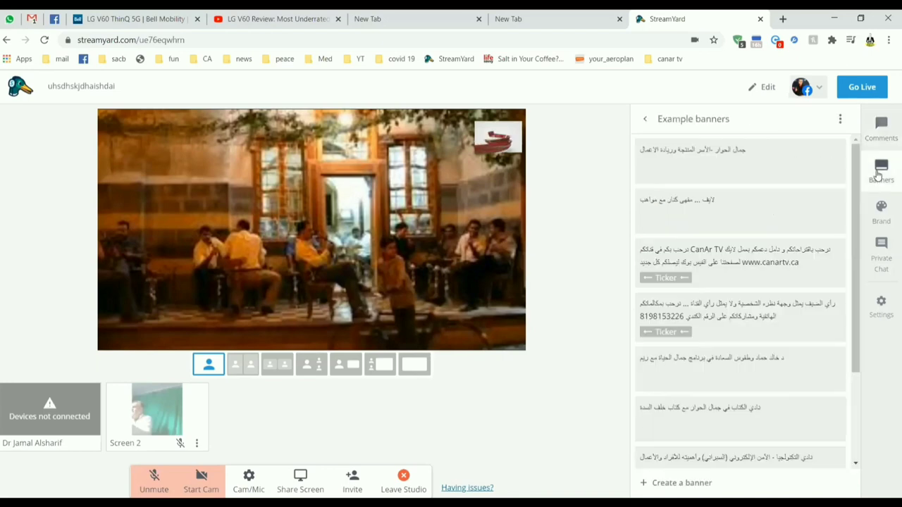
click(772, 162)
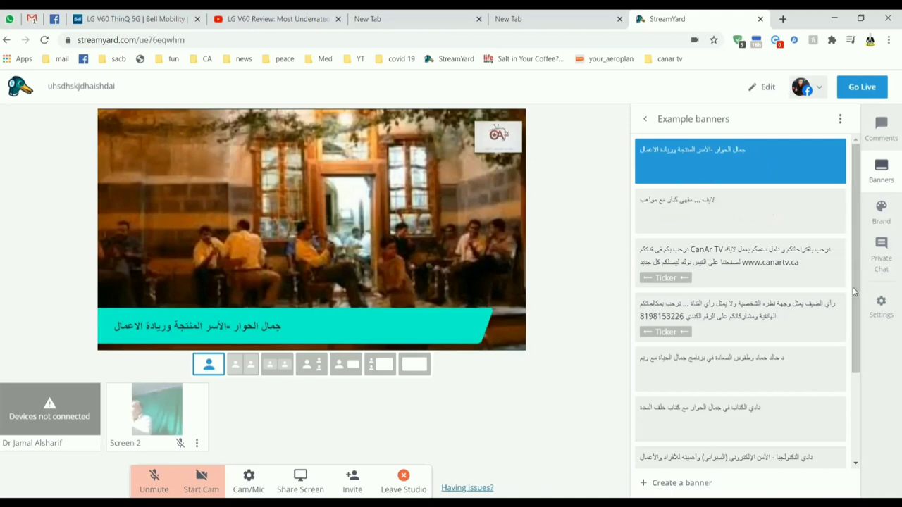
Step: Add a banner reading "test today" to the example banners, and show it on the stage before hiding it
scroll(847, 362, down, 2)
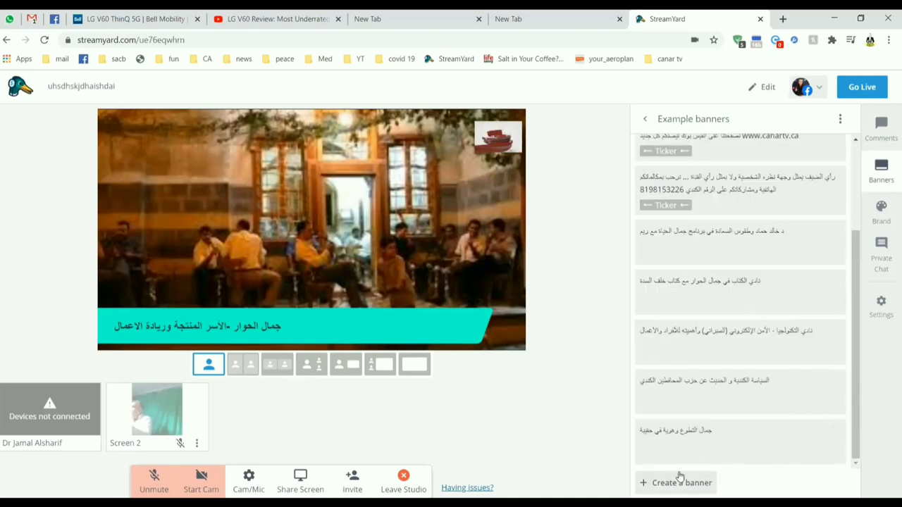
click(697, 485)
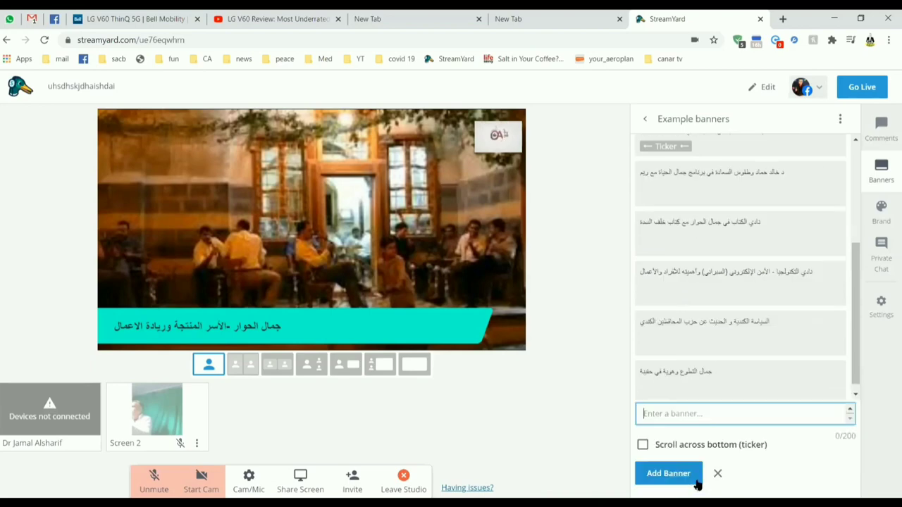
text(test today)
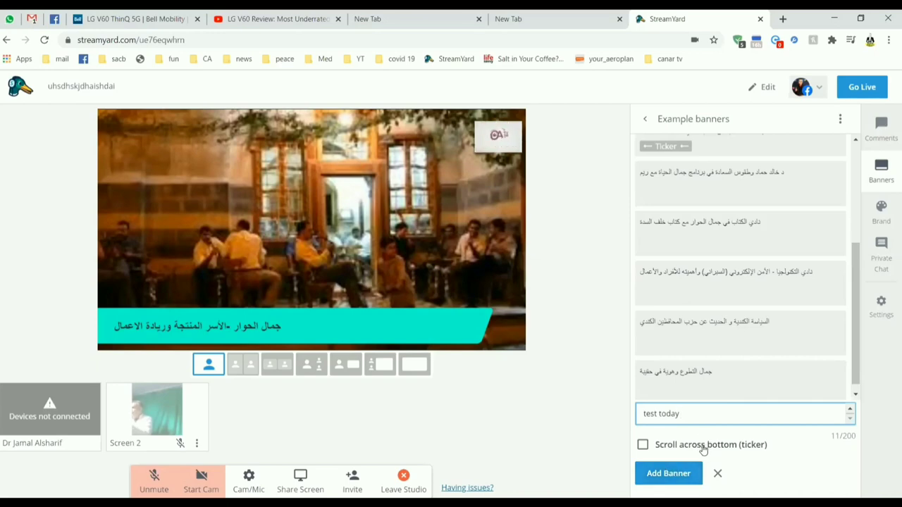
click(680, 474)
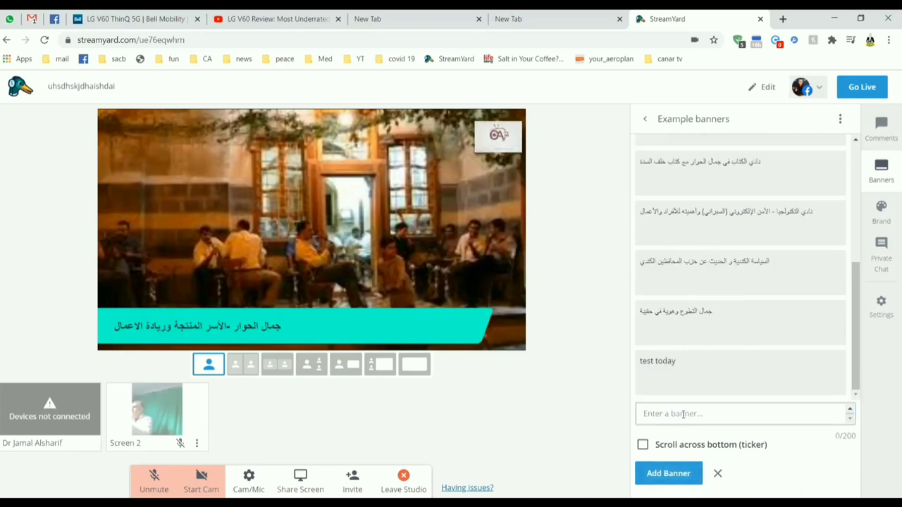
click(681, 372)
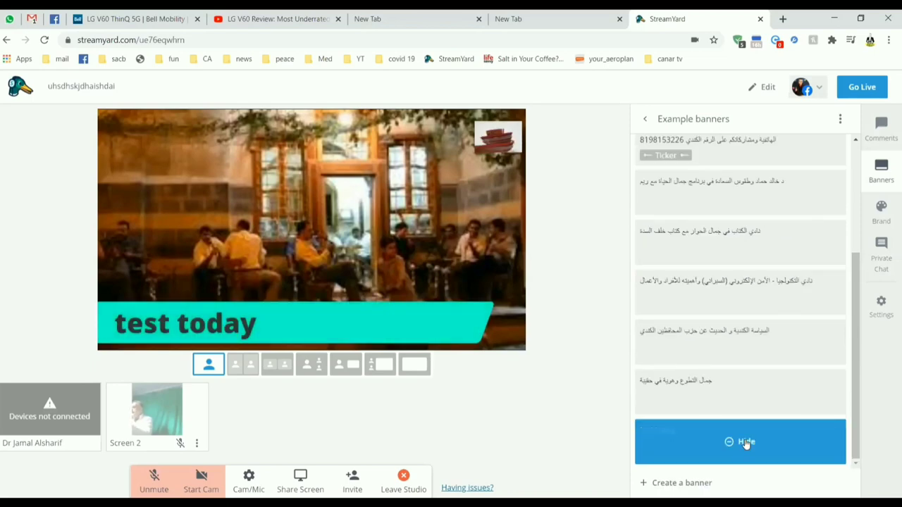
click(746, 442)
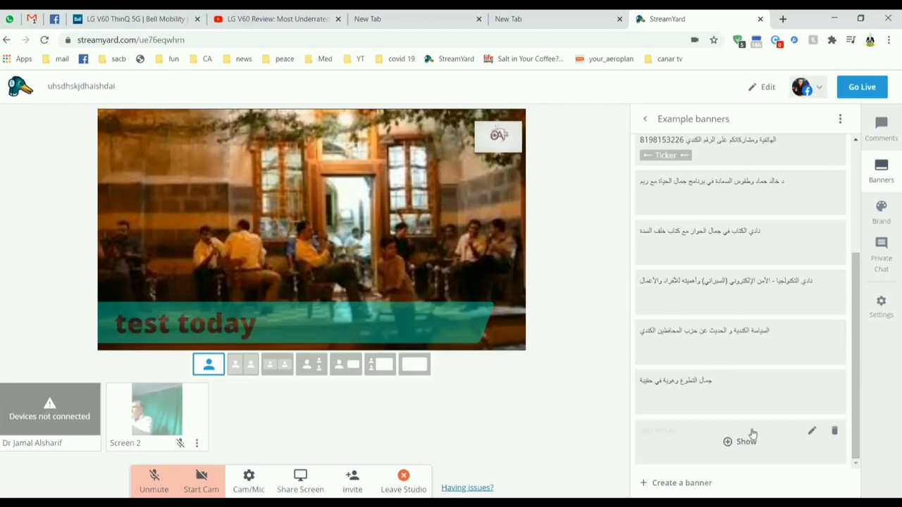
Step: Change the text of the "test today" banner to "test monday" and save it
click(811, 432)
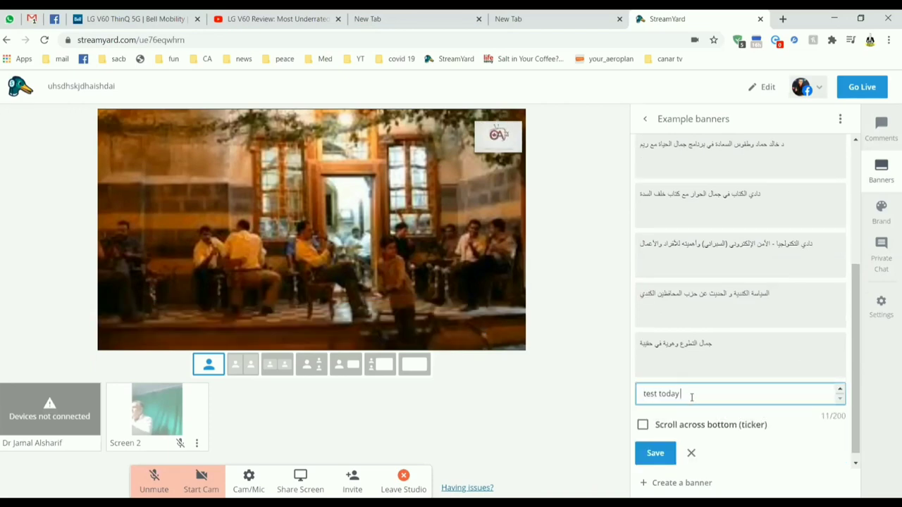
key(BackSpace)
key(BackSpace)
key(BackSpace)
key(BackSpace)
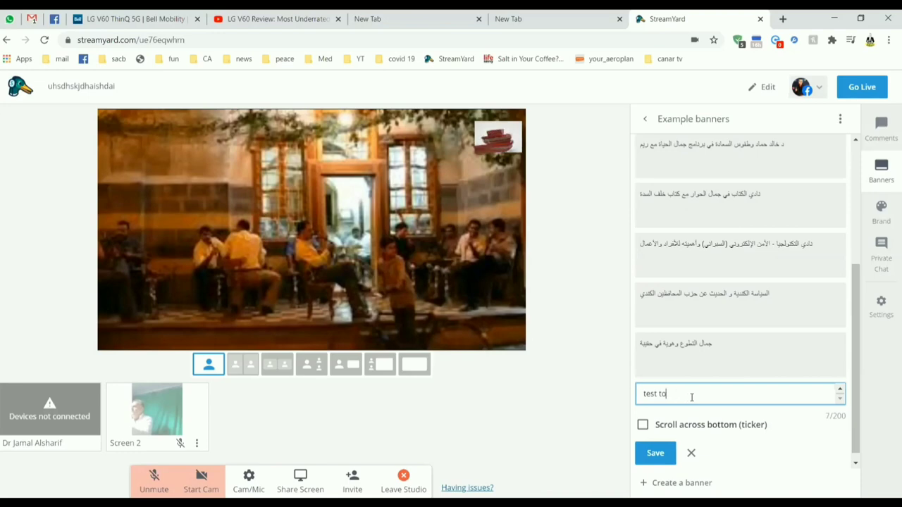
text(monday)
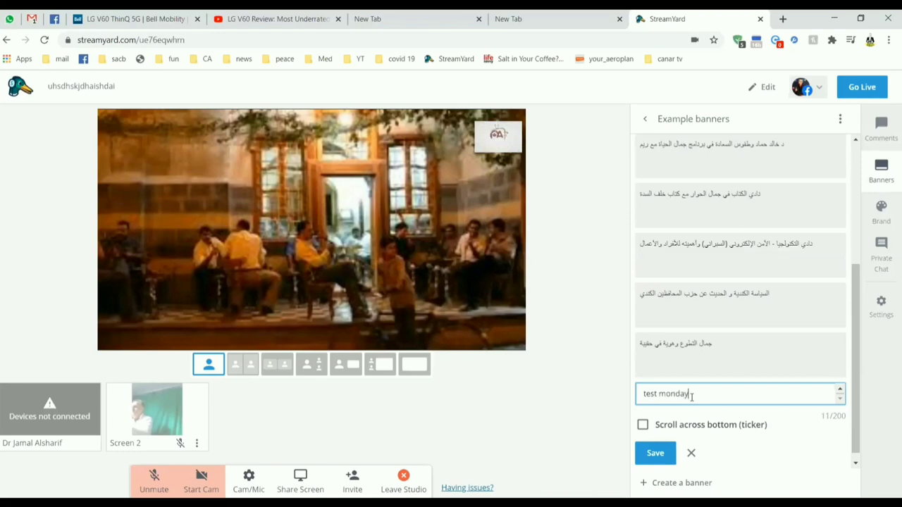
key(Return)
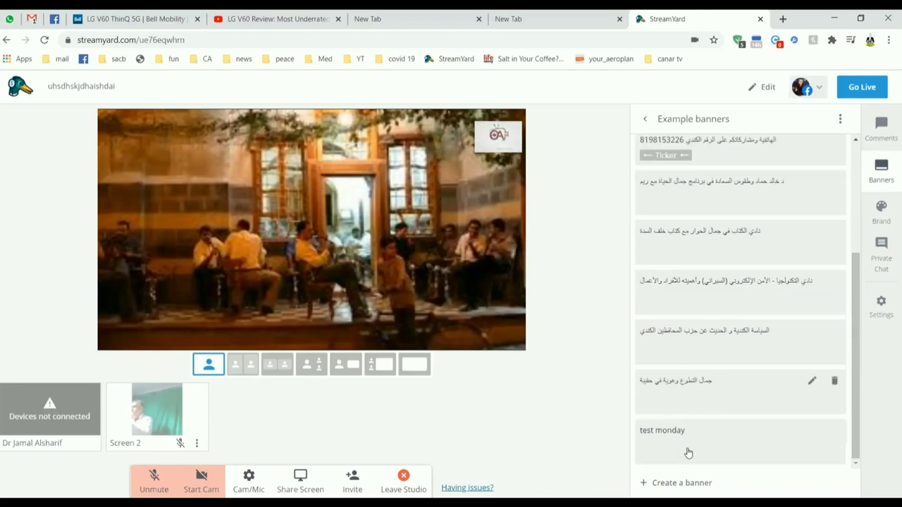
Step: Show the "test monday" banner on the stage, hide it, and display it again
click(687, 452)
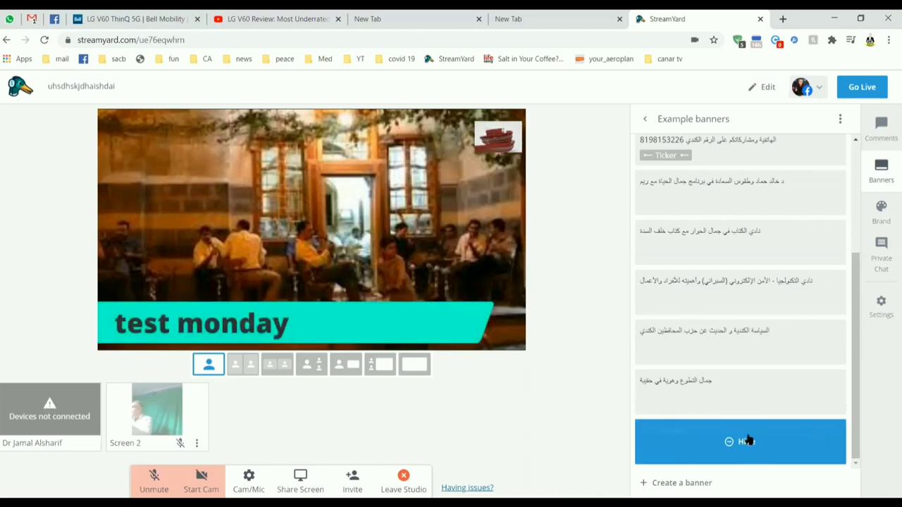
click(745, 441)
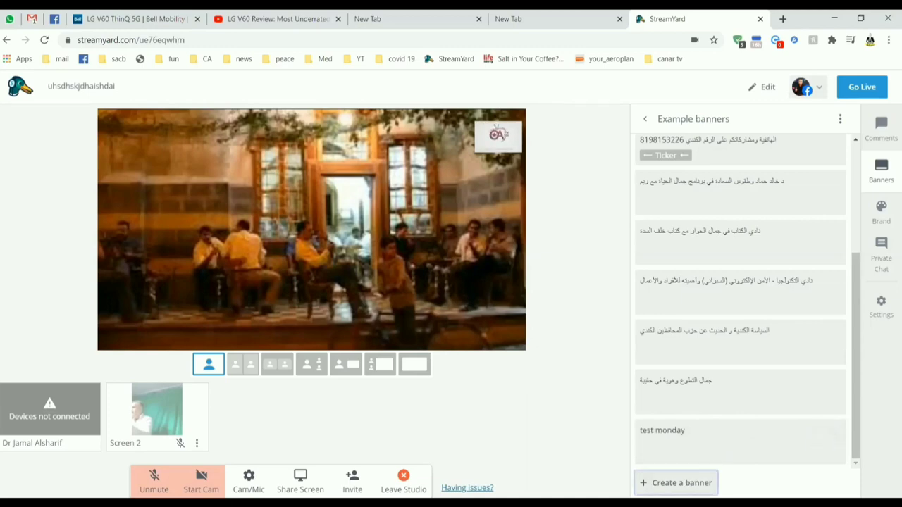
click(687, 483)
click(710, 384)
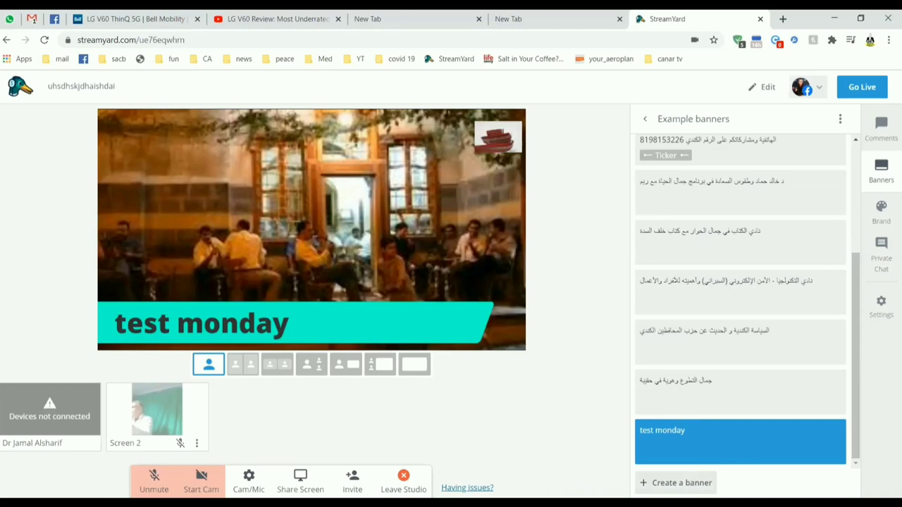
Step: Create a scrolling ticker banner reading "welcome to our test" followed by the presenter's name, and show it on the stage
click(676, 483)
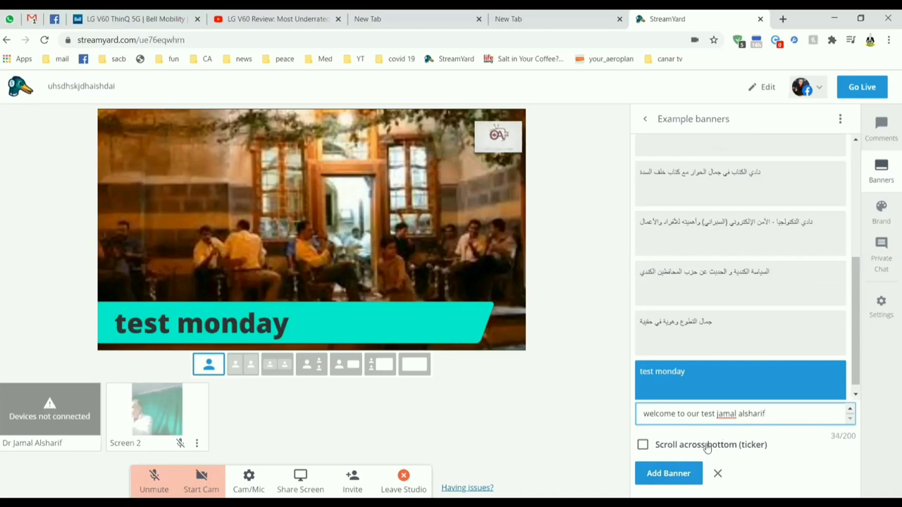
click(643, 447)
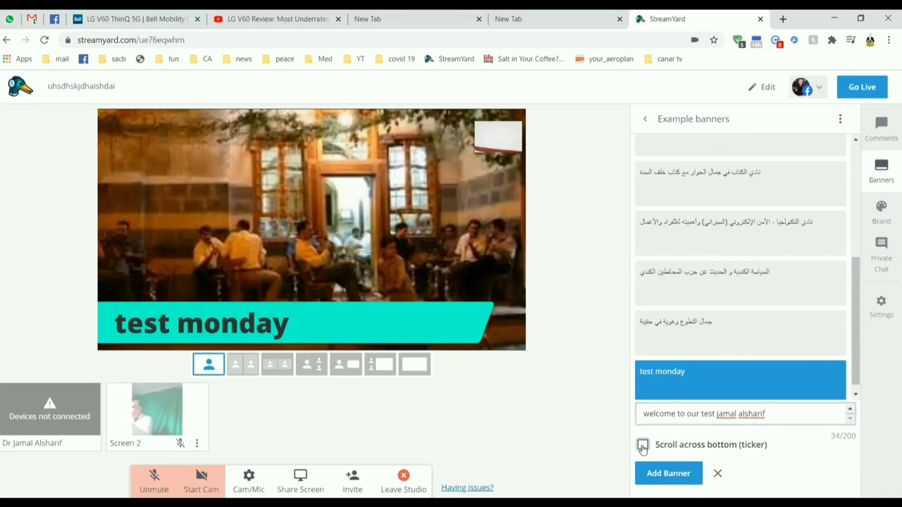
click(657, 482)
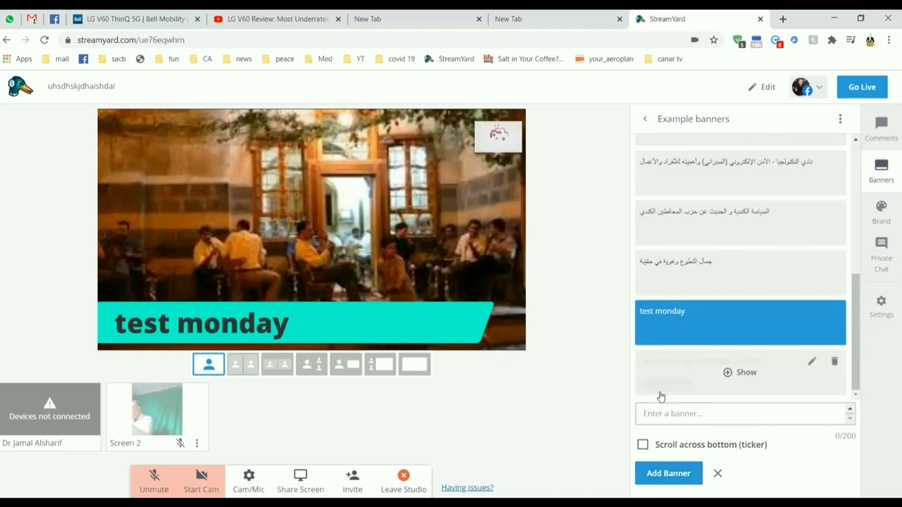
click(686, 383)
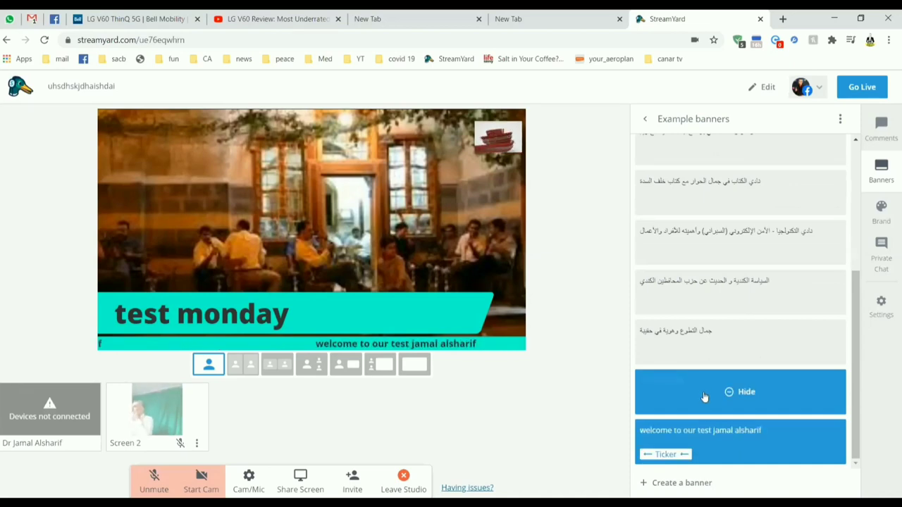
Step: Toggle the "test monday" banner and the welcome ticker off and on, leaving both displayed on the stage
click(703, 395)
click(702, 395)
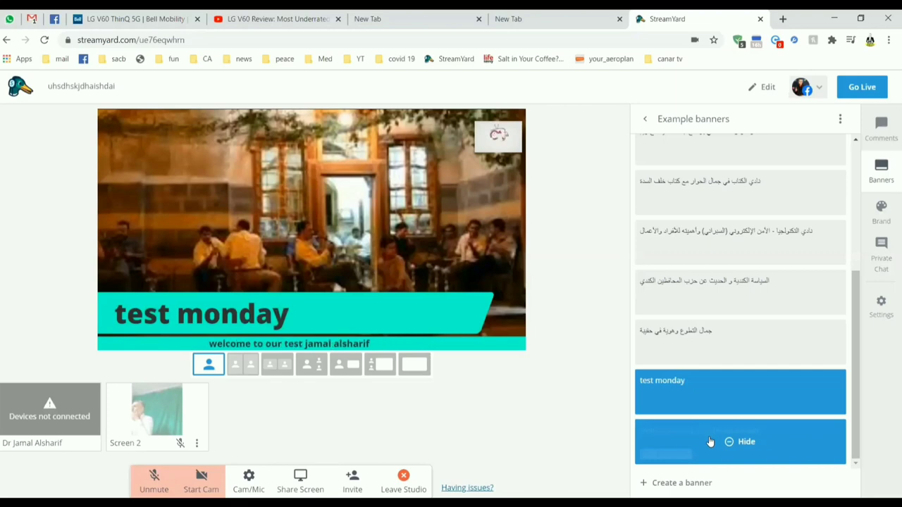
click(710, 440)
click(710, 440)
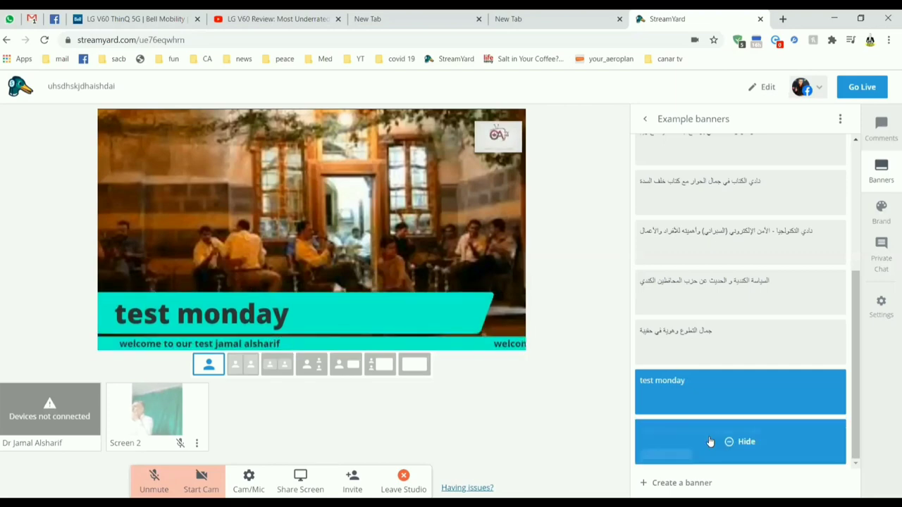
click(710, 441)
click(710, 441)
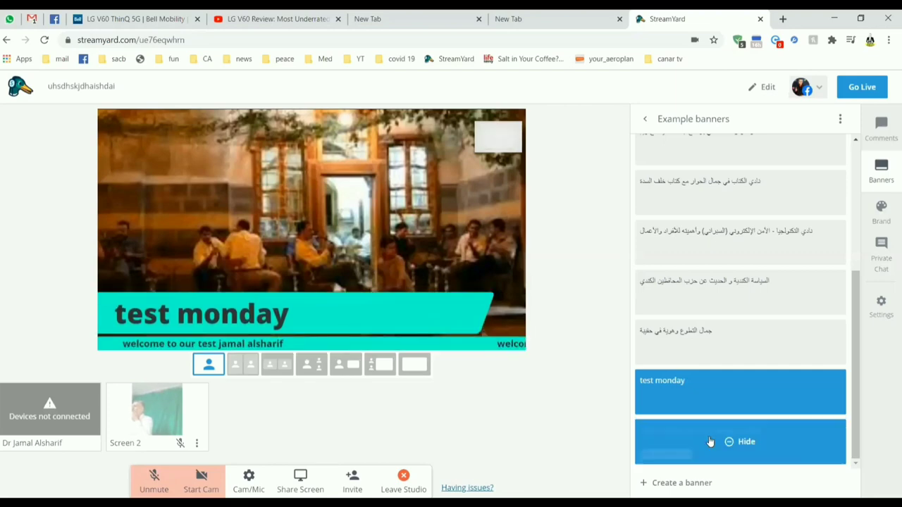
click(710, 441)
click(709, 407)
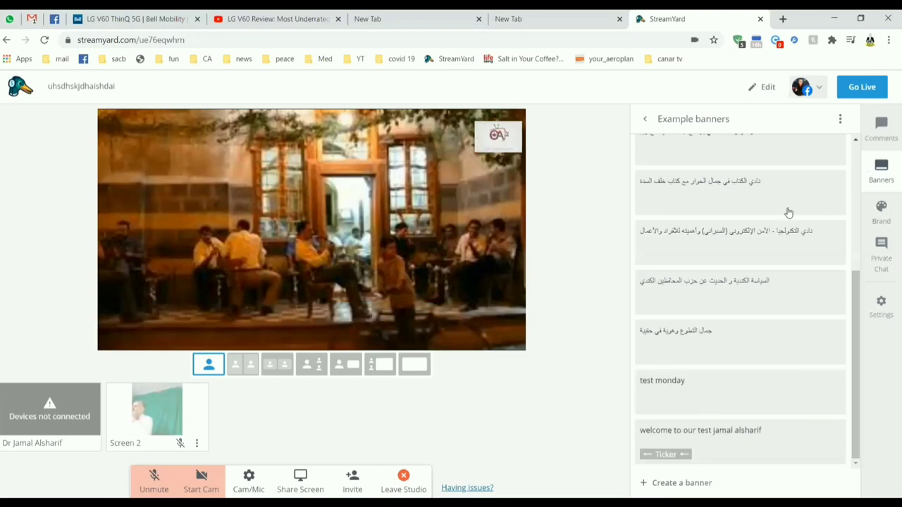
click(723, 398)
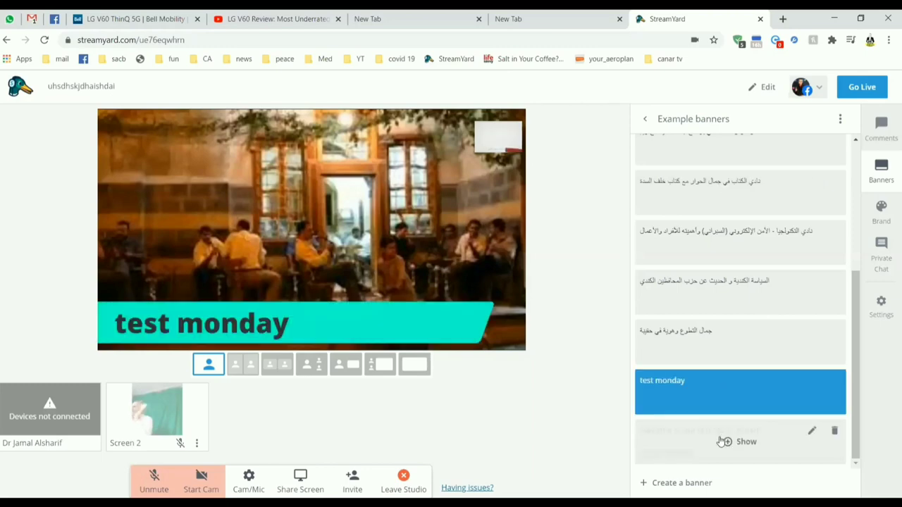
click(724, 442)
Step: Open the brand settings, keep Brand 1 as the active brand, and rename it Canar
click(882, 209)
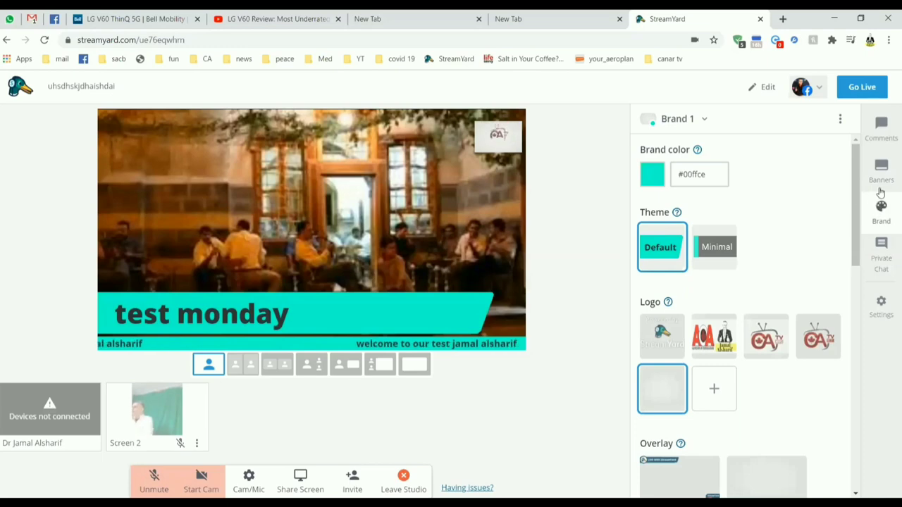
click(699, 120)
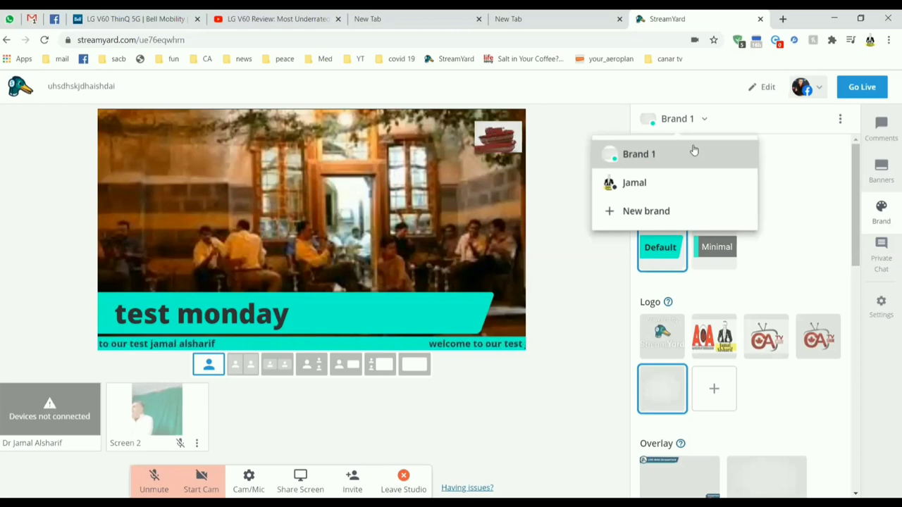
click(694, 150)
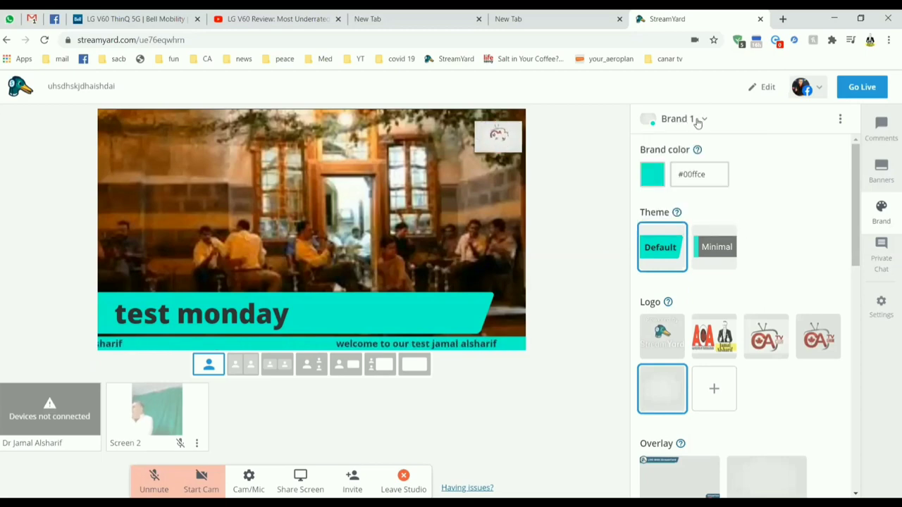
click(839, 120)
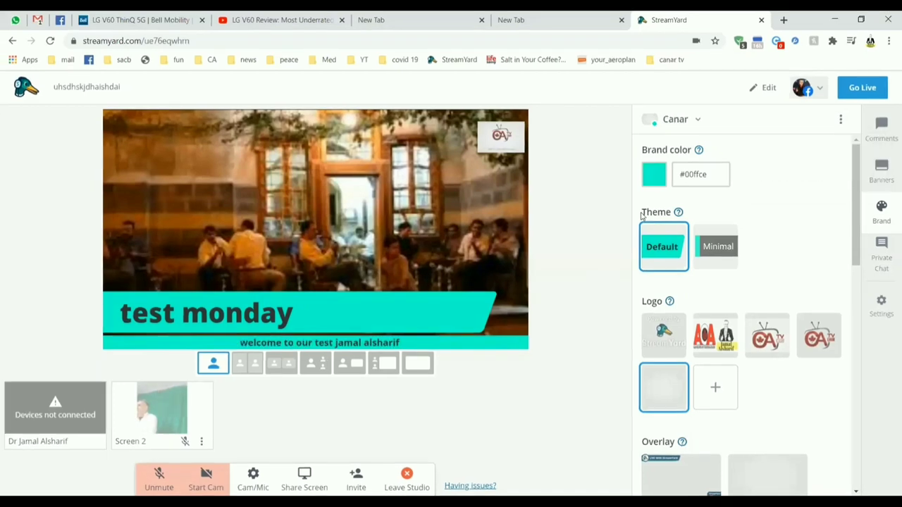
Step: Try several teal shades for the Canar brand color and set it to the blue #00b0ff
click(653, 177)
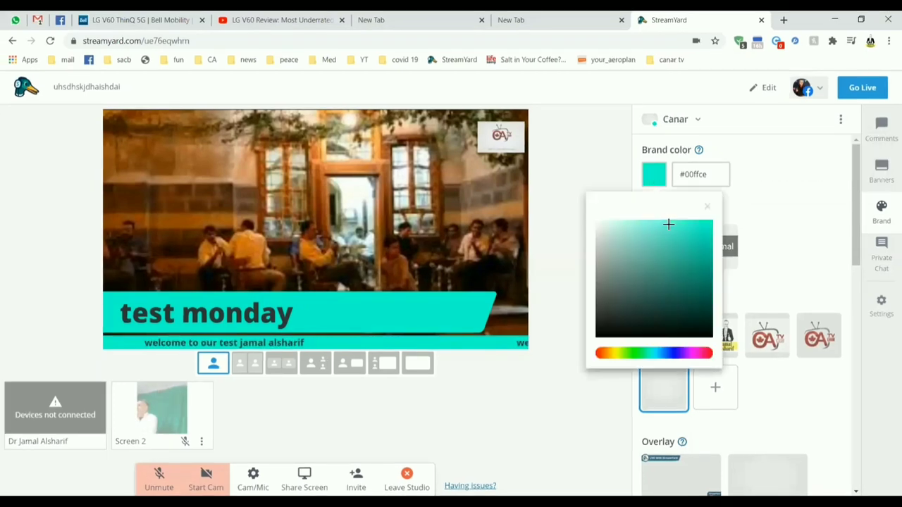
click(695, 247)
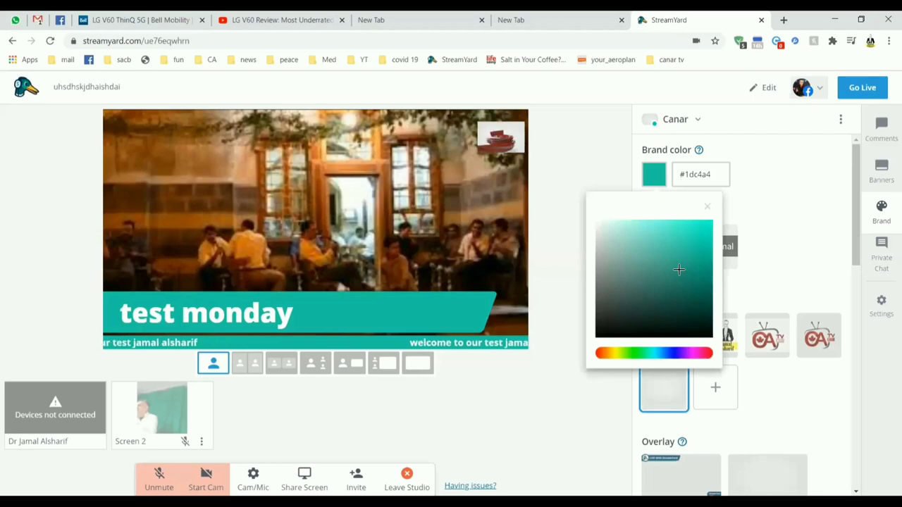
click(663, 291)
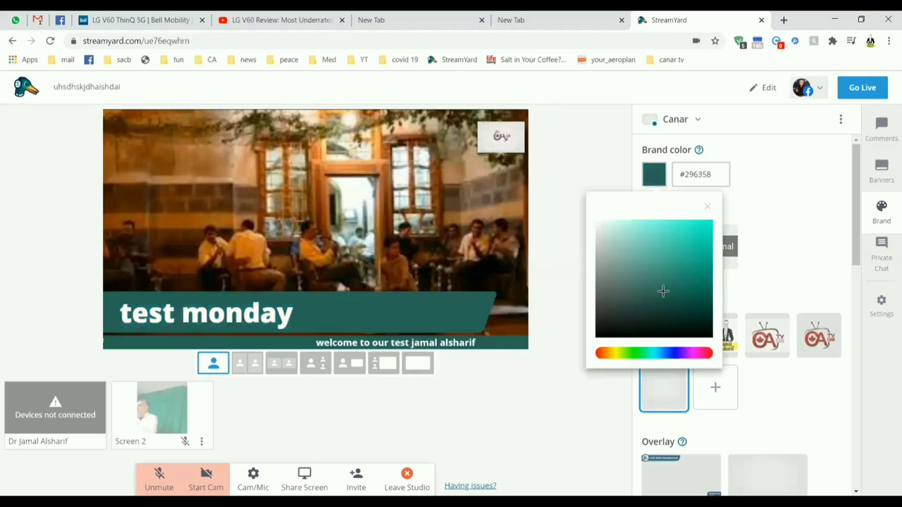
click(678, 249)
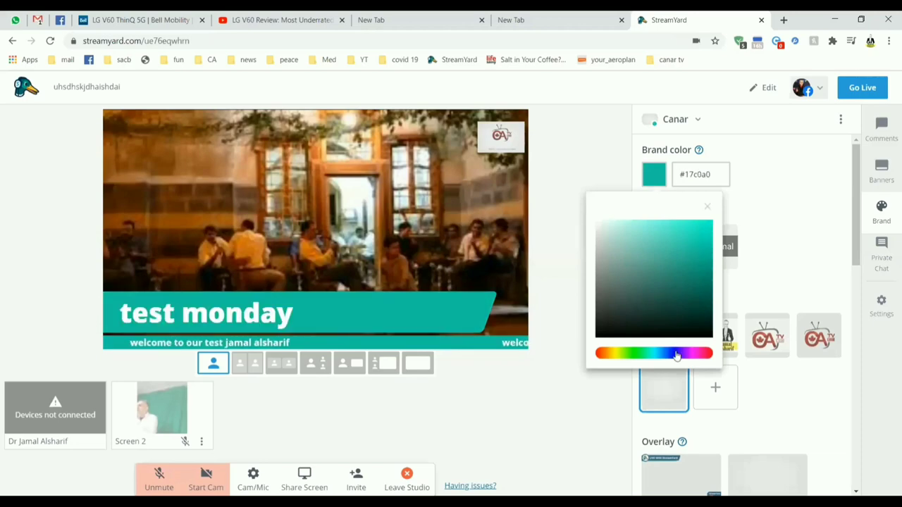
drag(677, 356, 661, 355)
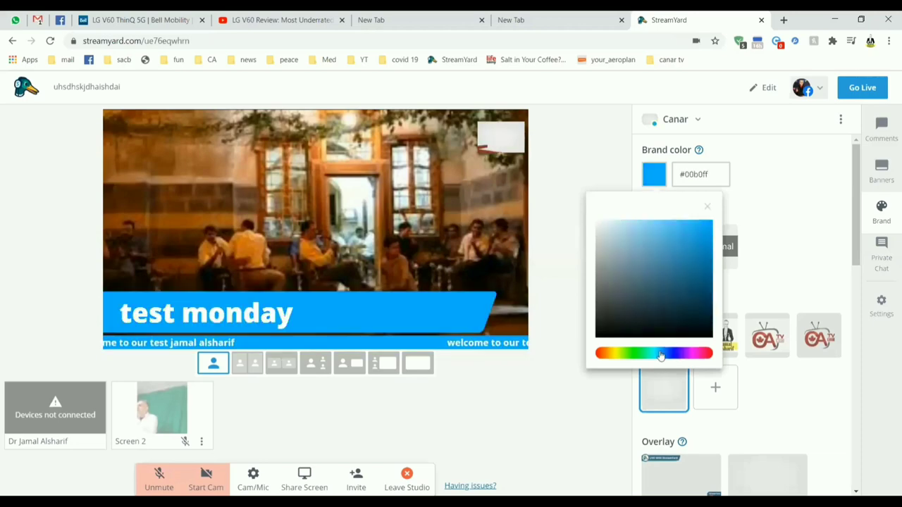
click(819, 189)
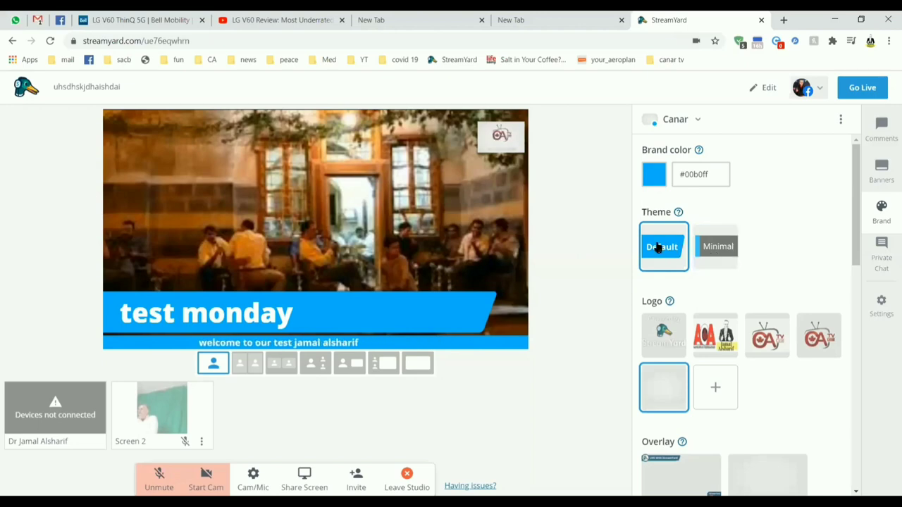
Step: Try the Minimal theme and return to Default, and try the StreamYard logo and the fourth logo before restoring the fifth one
click(705, 254)
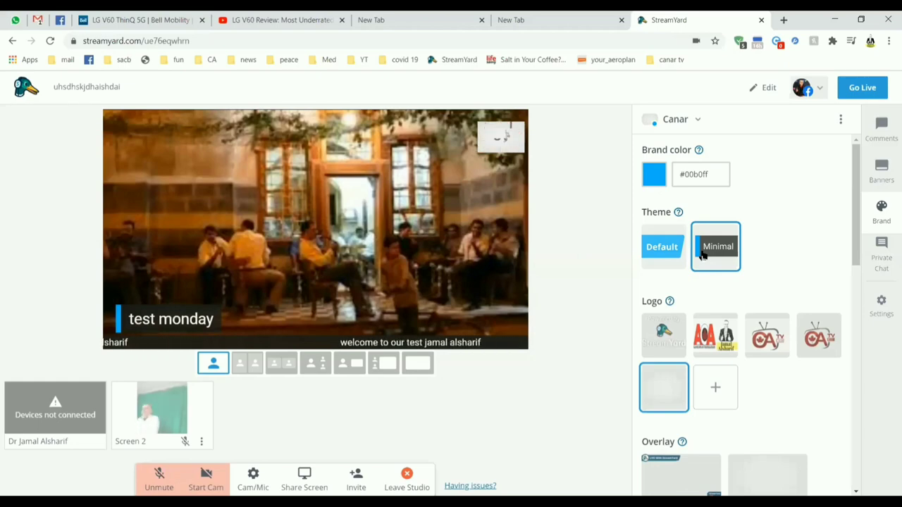
click(664, 255)
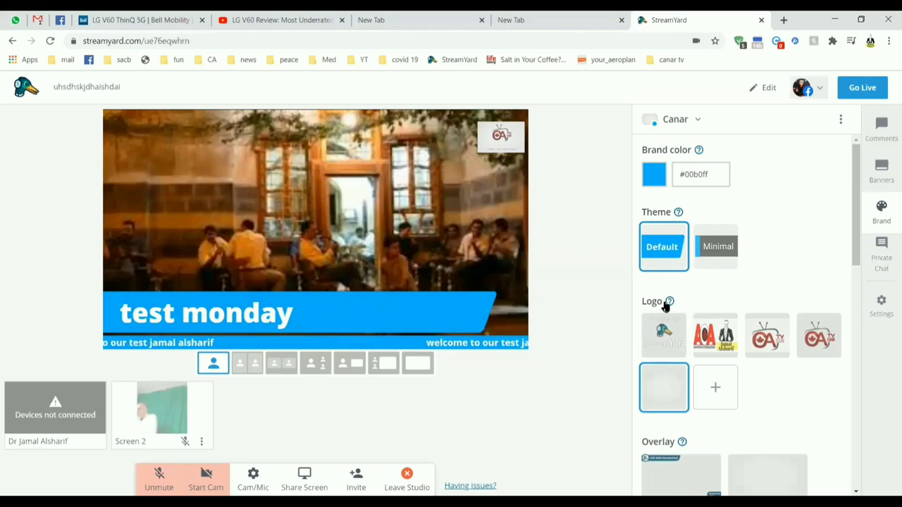
click(672, 356)
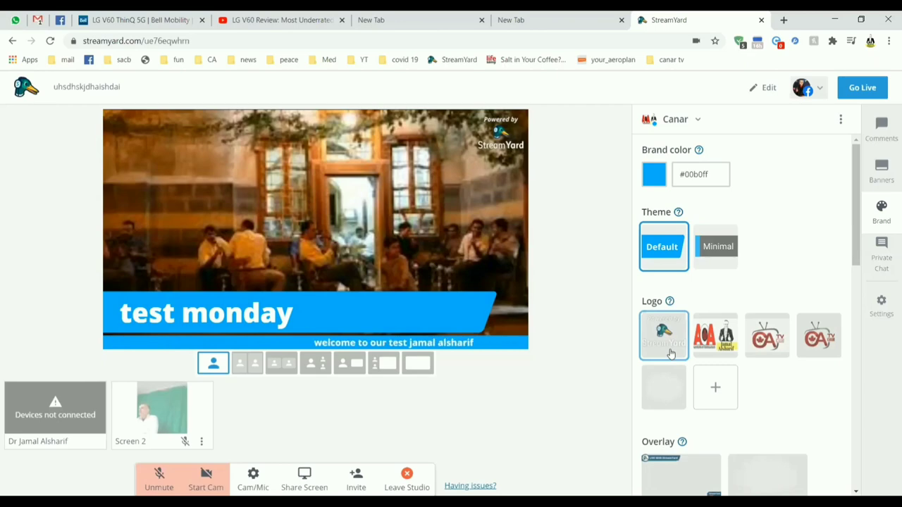
click(671, 354)
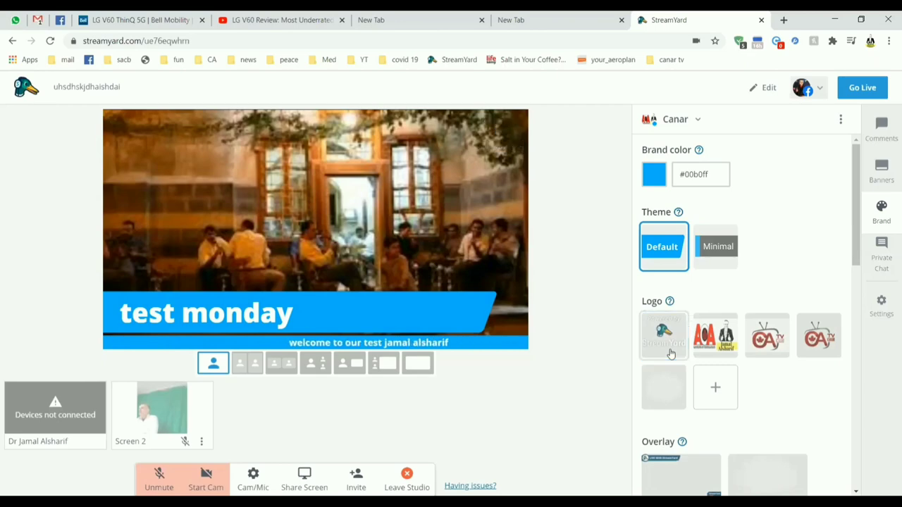
click(811, 342)
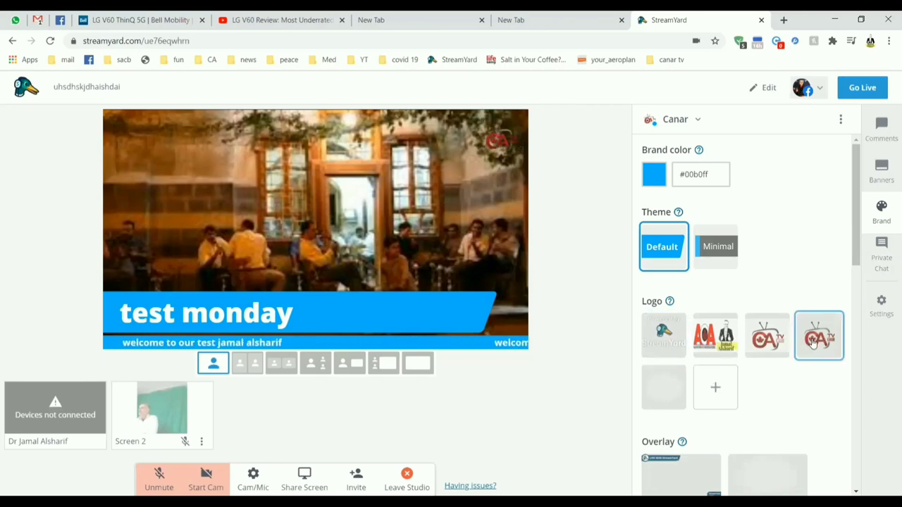
click(660, 399)
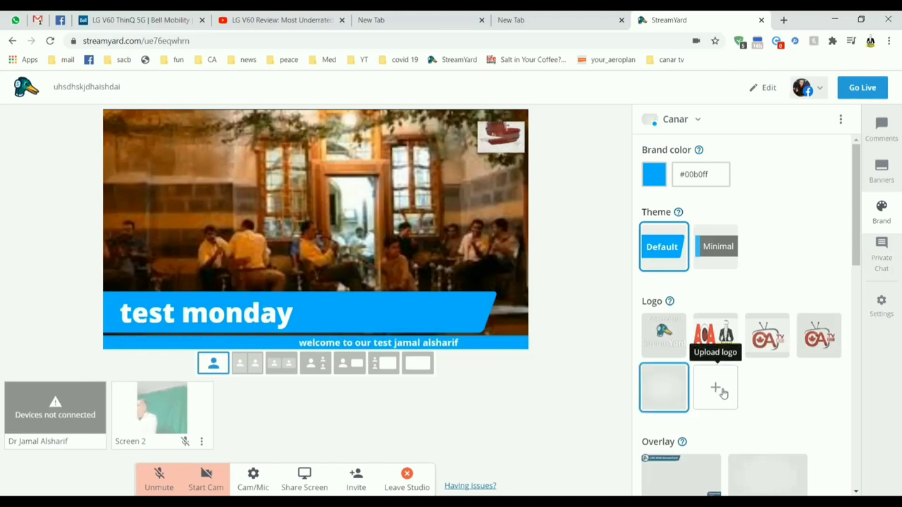
Step: Preview the StreamYard overlay on the stage and remove it again
scroll(846, 296, down, 3)
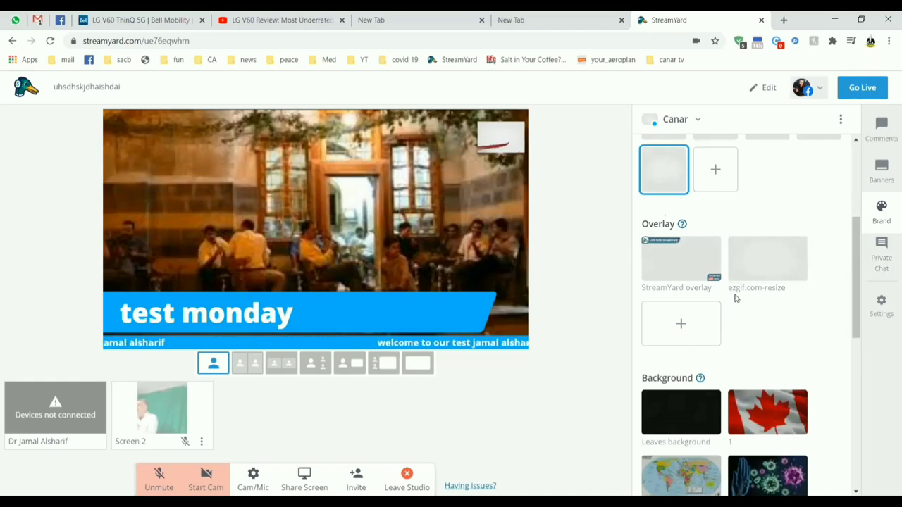
click(681, 258)
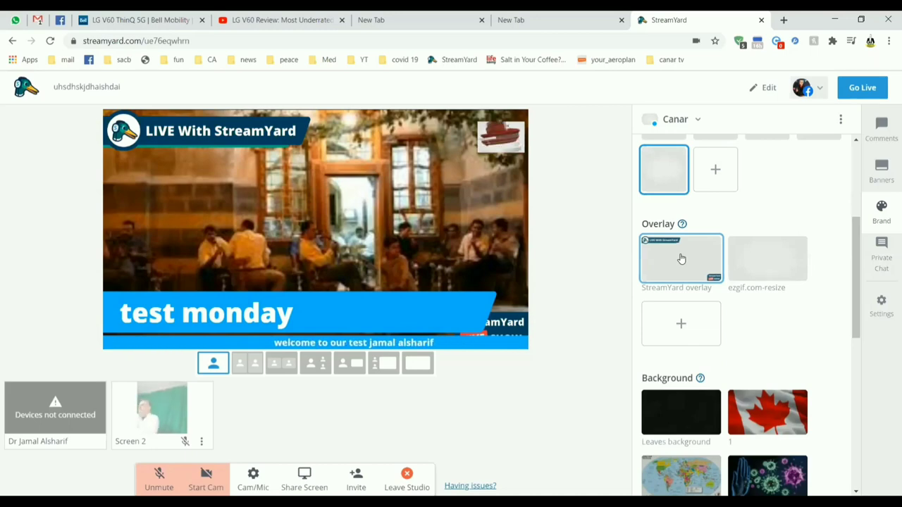
click(686, 272)
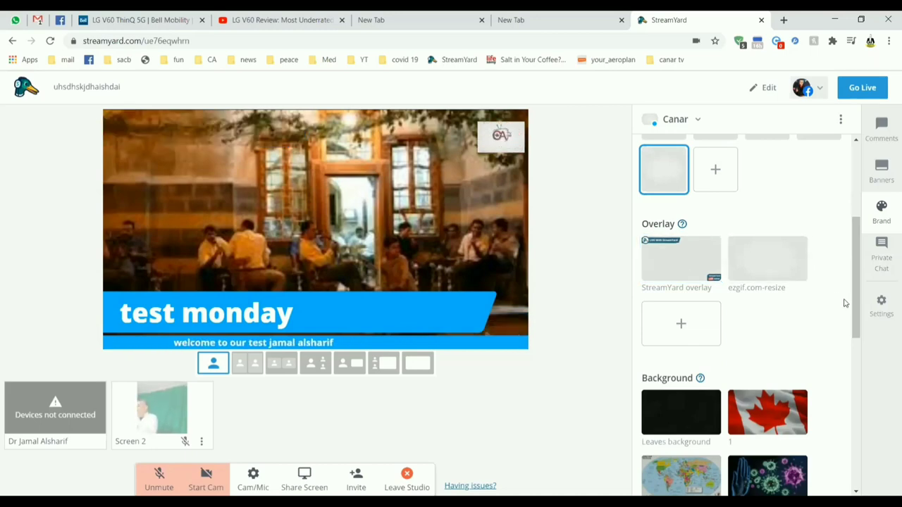
Step: Apply the world-map-2018 image as the stage background
drag(855, 317, 849, 360)
scroll(849, 361, down, 1)
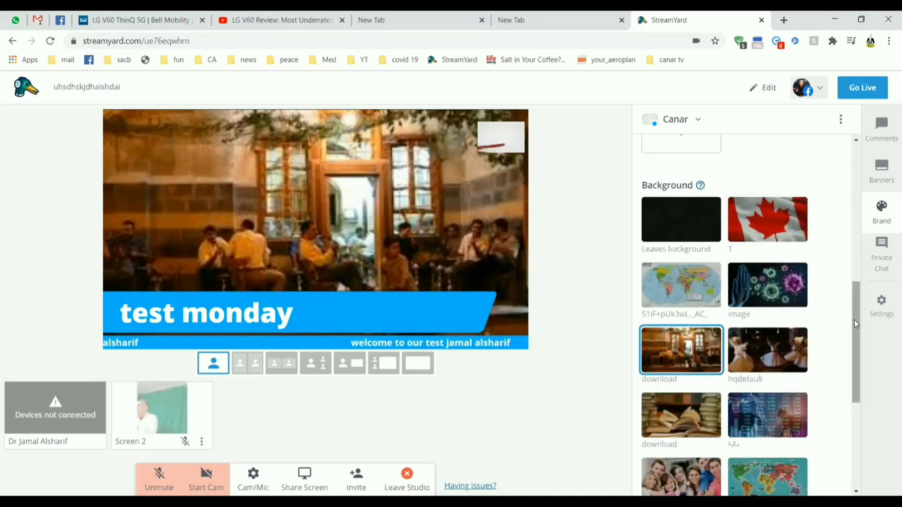
scroll(849, 361, down, 6)
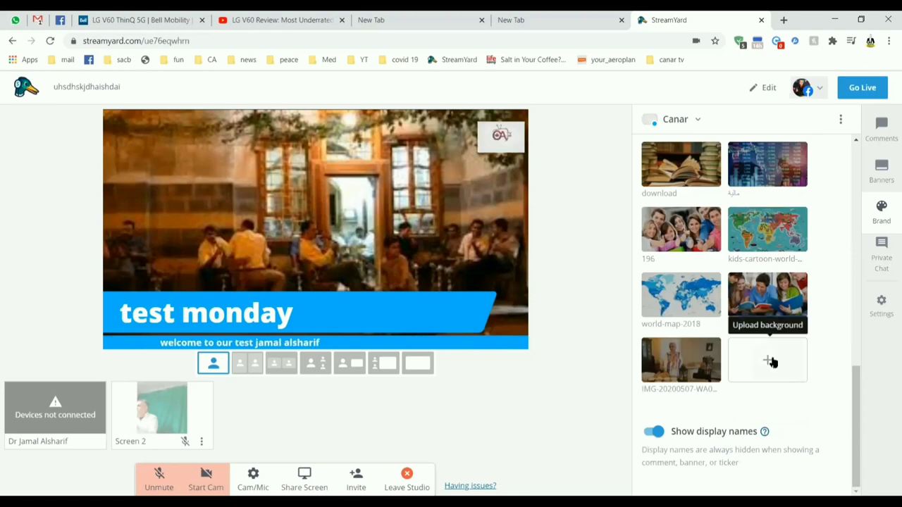
click(680, 295)
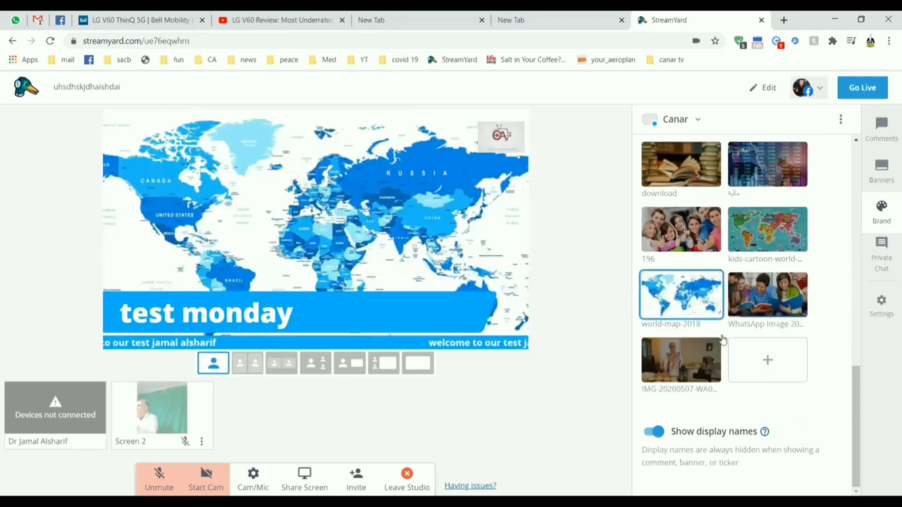
Step: Upload the picture of hands holding keys and a model house as a new background
click(758, 366)
click(156, 88)
double_click(156, 88)
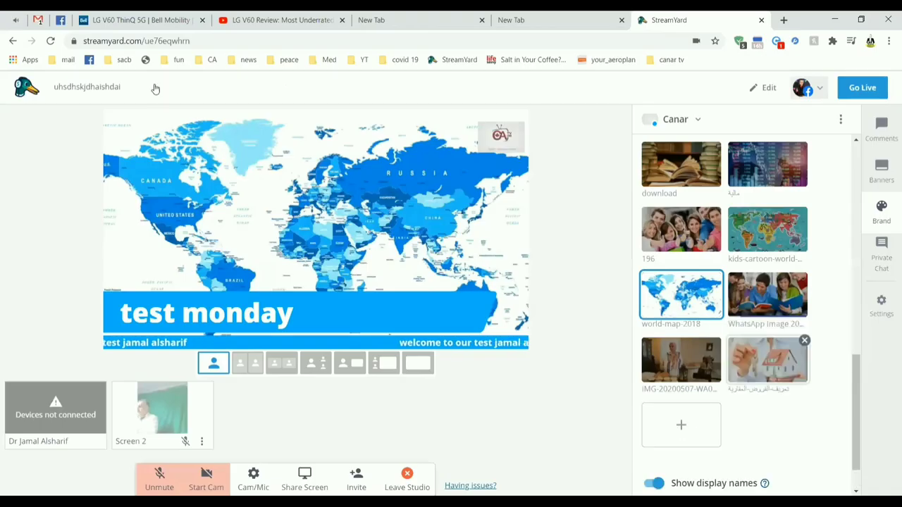
Step: Toggle the uploaded house-and-keys background on the stage, and switch to the WhatsApp Image background of students reading
click(768, 360)
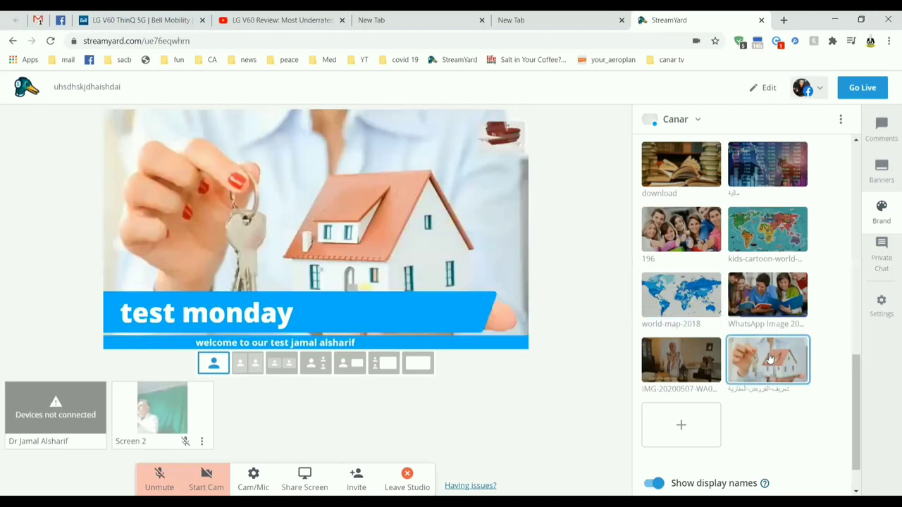
click(769, 359)
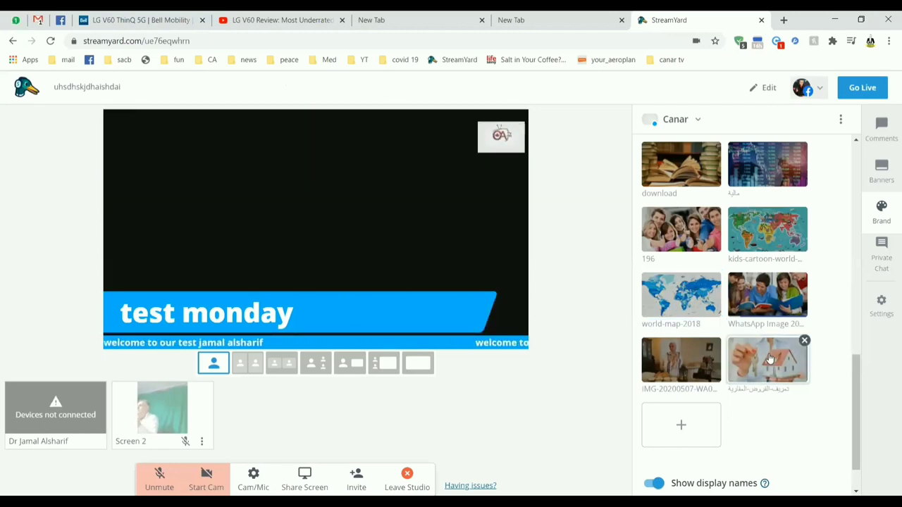
click(770, 359)
click(779, 295)
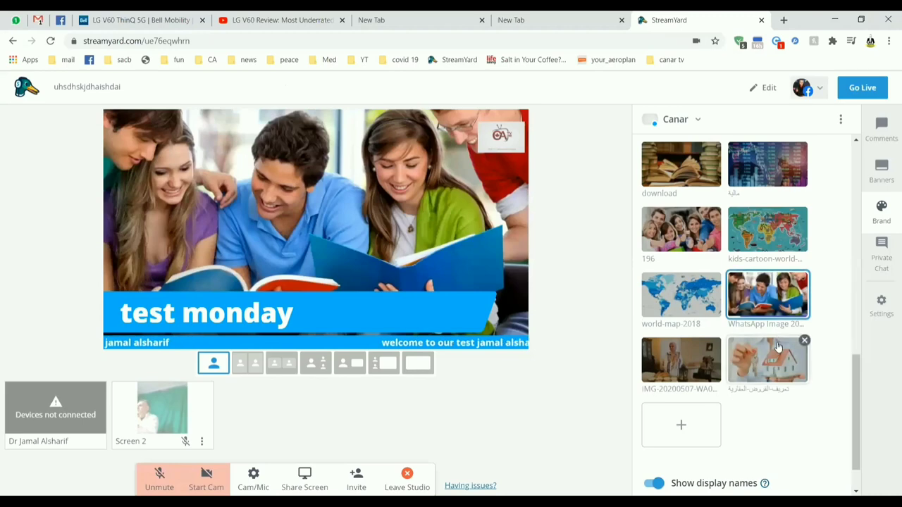
Step: Apply the house-and-keys picture as the stage background and remove it, leaving the stage without a background image
click(768, 361)
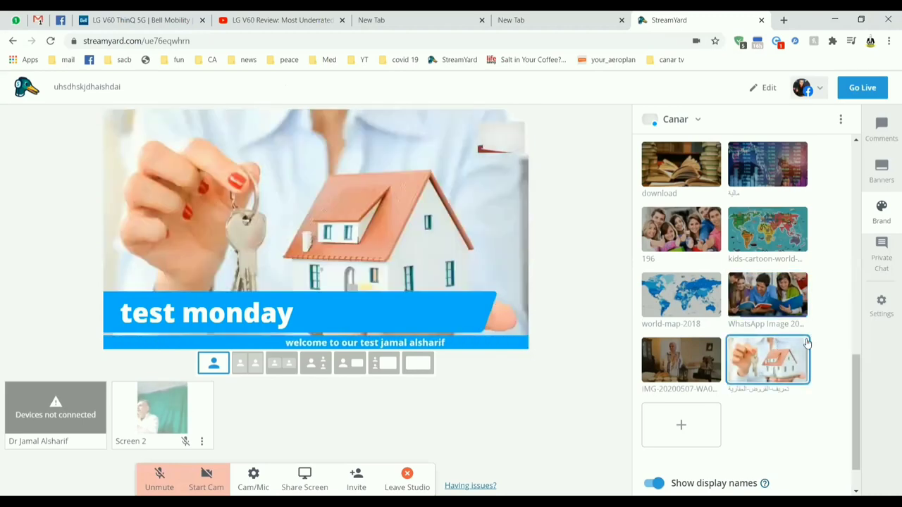
click(799, 349)
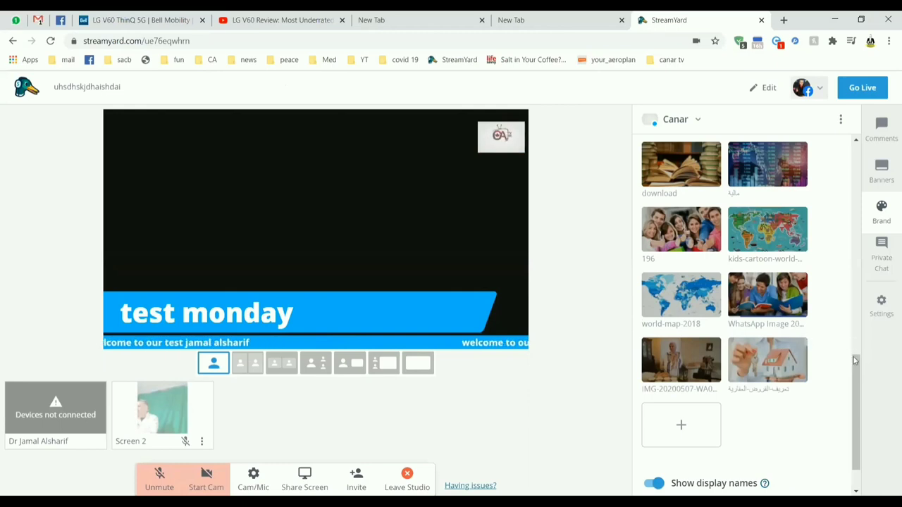
Step: Put Screen 2 on the stage and hide the test monday banner
scroll(854, 360, down, 1)
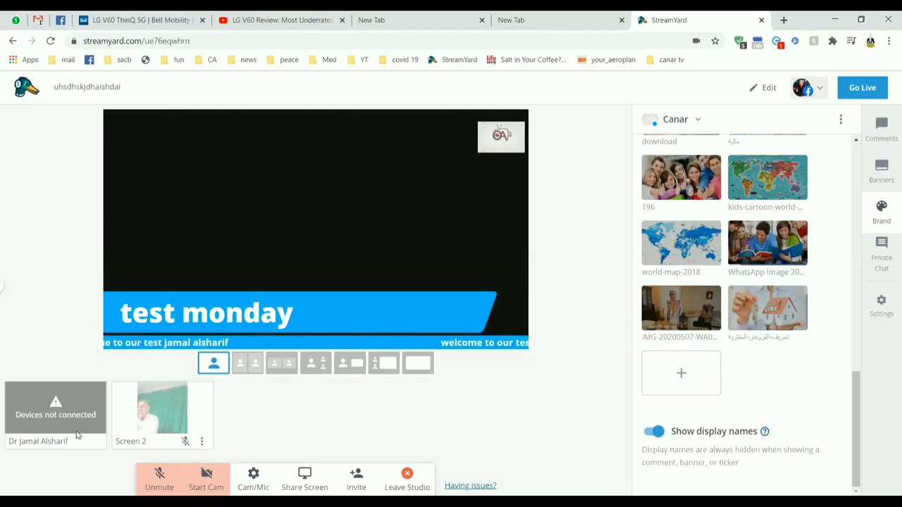
mouse_move(185, 418)
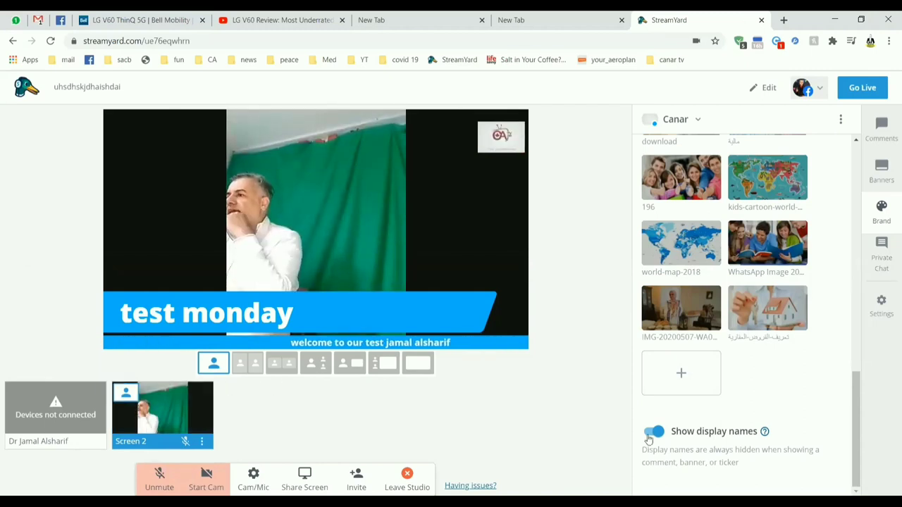
click(889, 167)
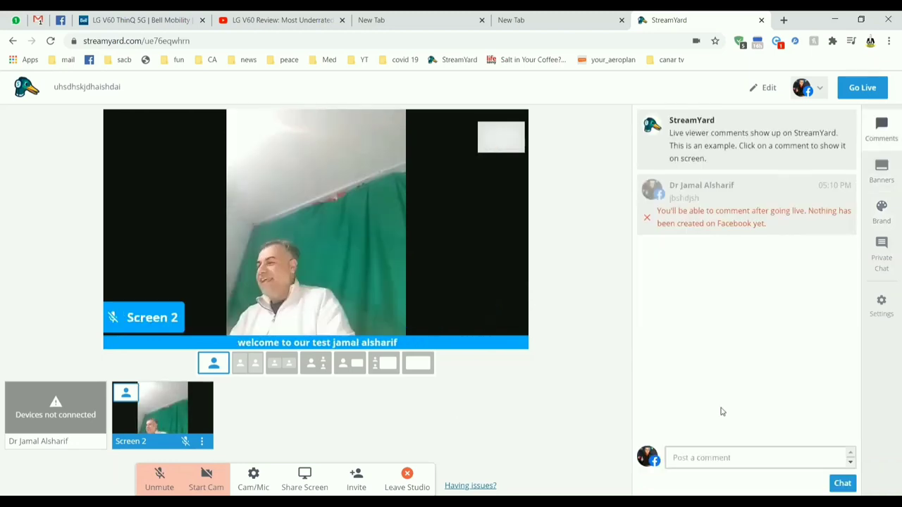
click(881, 175)
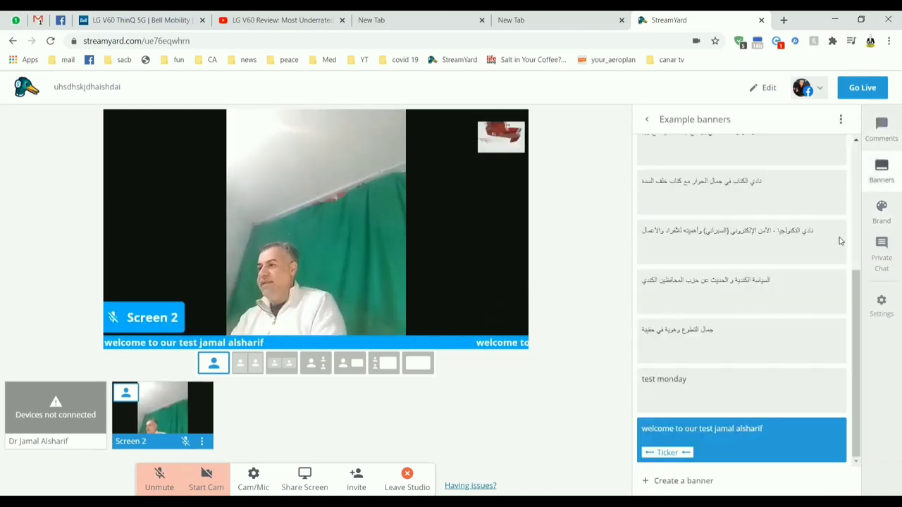
Step: Switch off Show display names in the brand settings and switch it back on
click(881, 212)
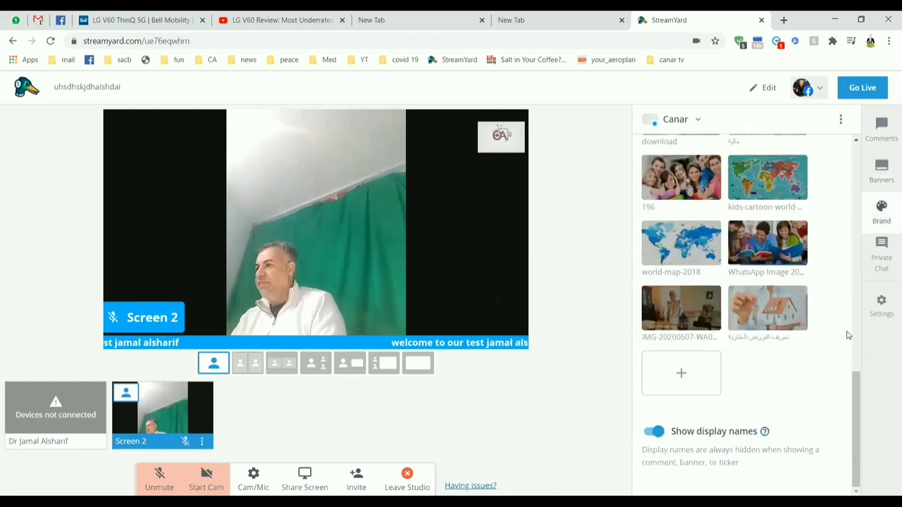
click(654, 431)
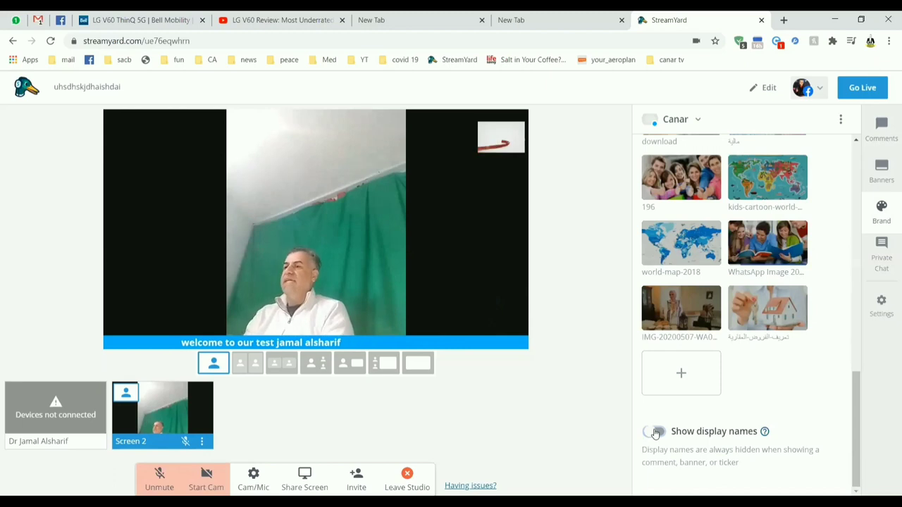
click(655, 432)
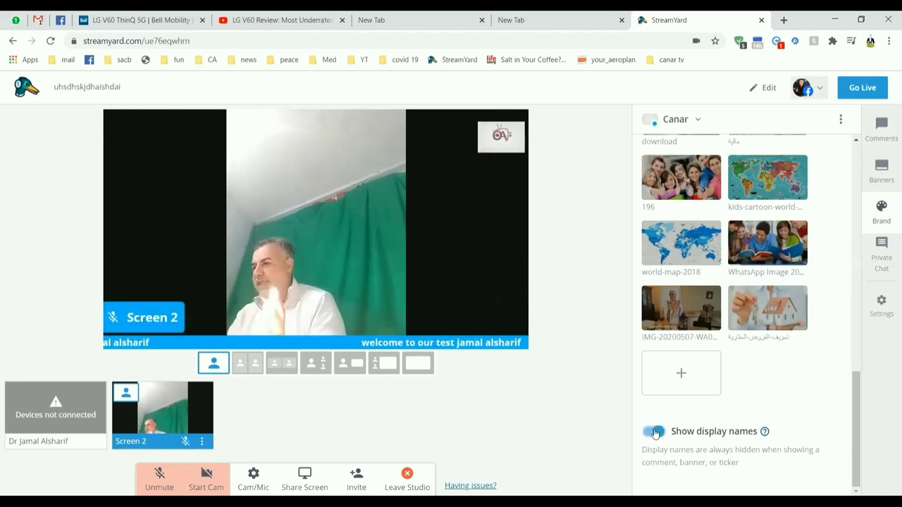
Step: Send the private chat message "i will ask a q now" to the guests
click(888, 263)
click(60, 417)
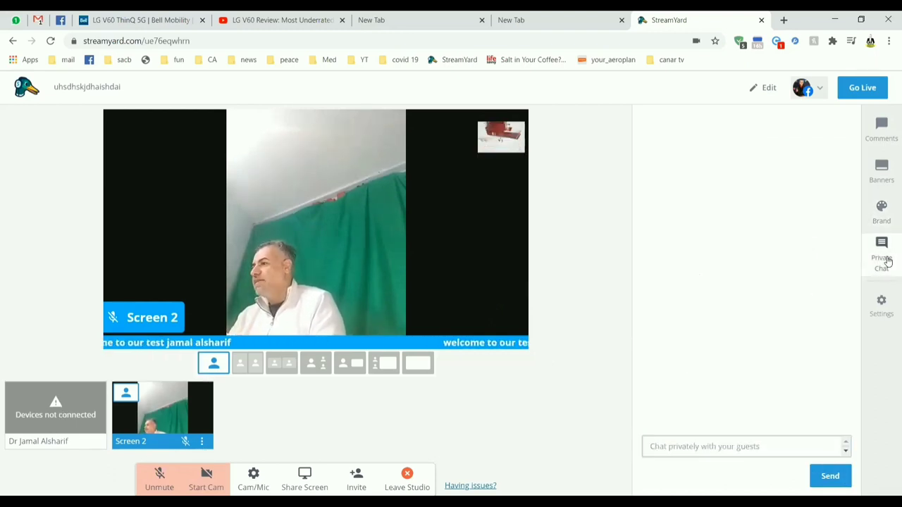
click(736, 445)
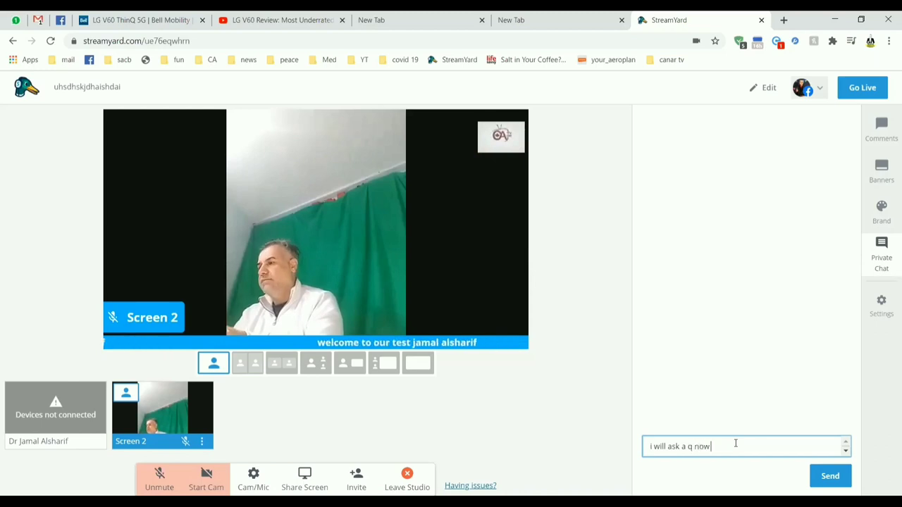
key(Return)
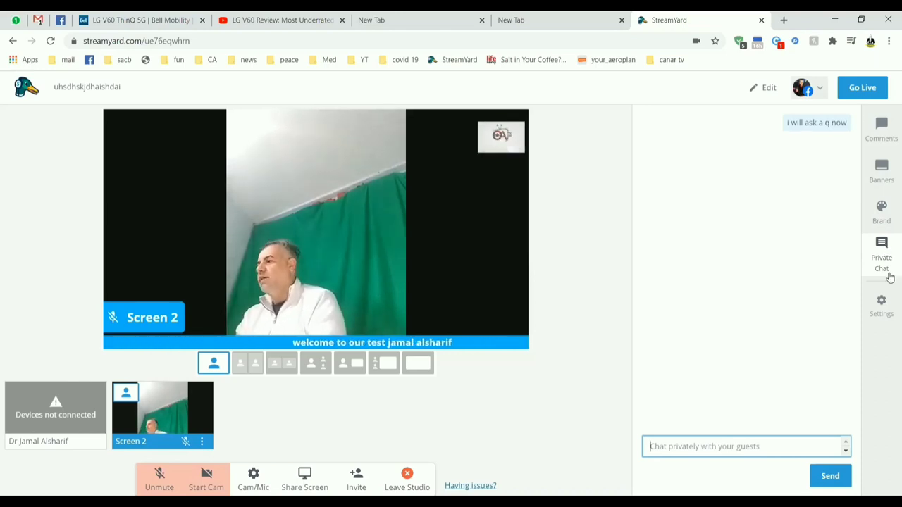
Step: Review the General, Camera, Audio and Green Screen sections of the studio settings
click(884, 310)
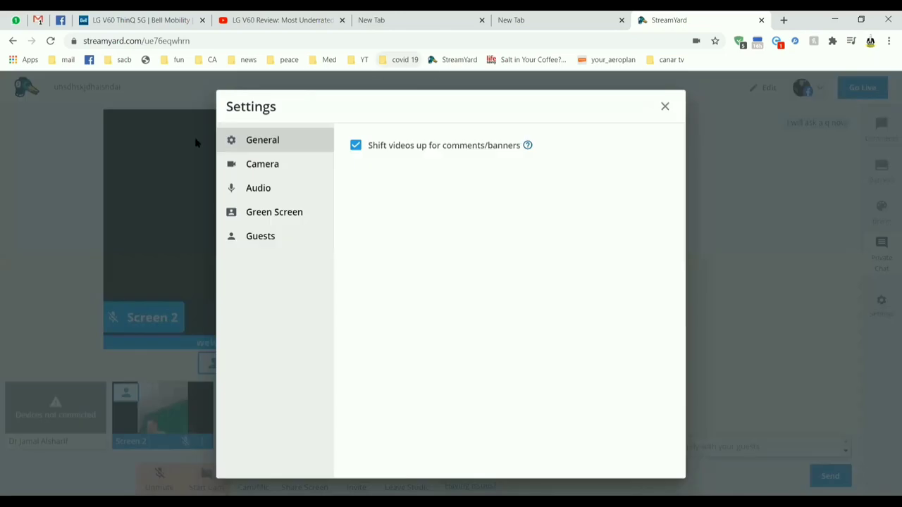
click(275, 167)
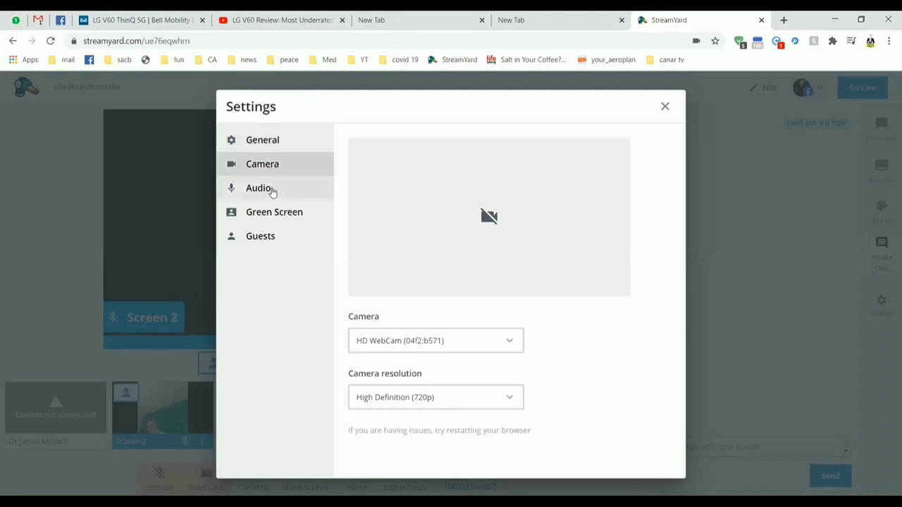
click(274, 192)
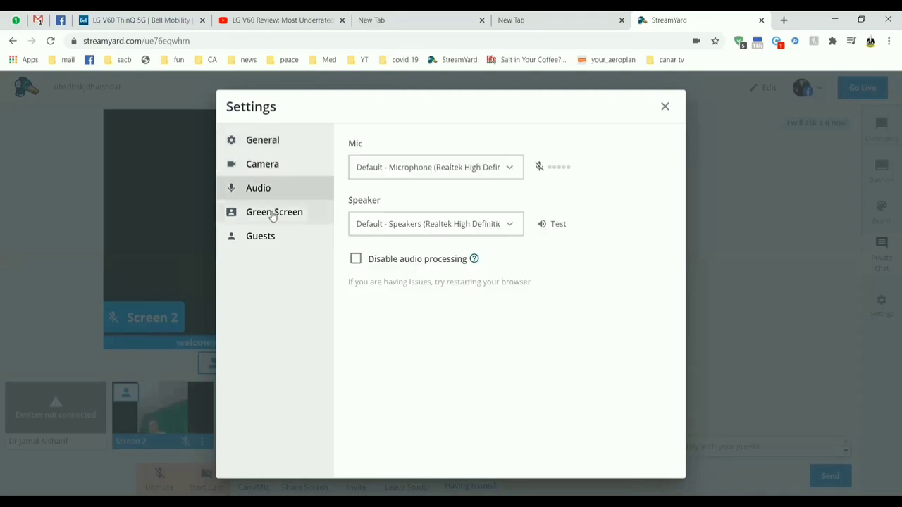
click(273, 215)
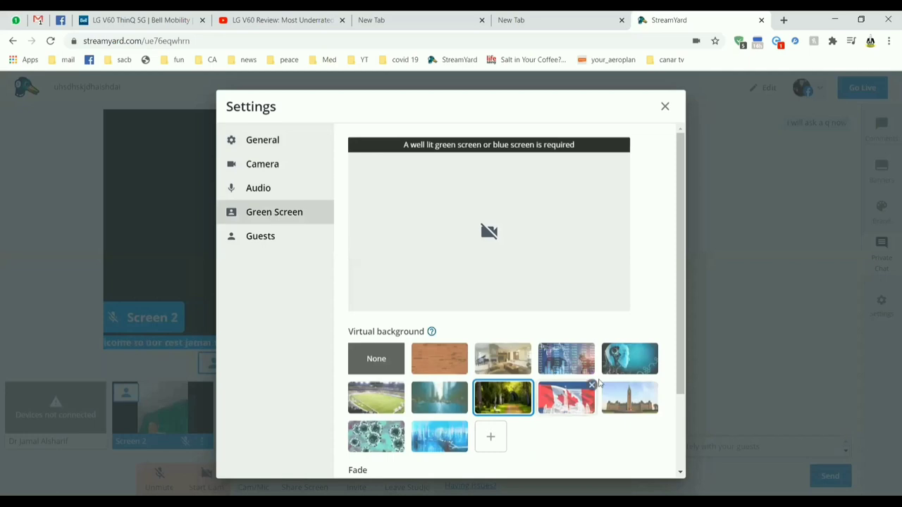
Step: Try the Canadian flag, digital data and living room virtual backgrounds, return to the forest path one, and close the settings
click(576, 396)
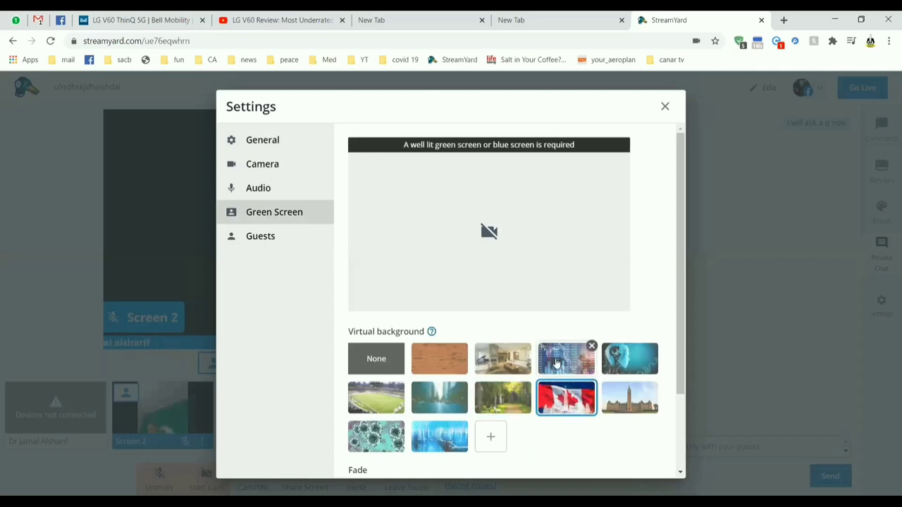
click(556, 362)
click(497, 368)
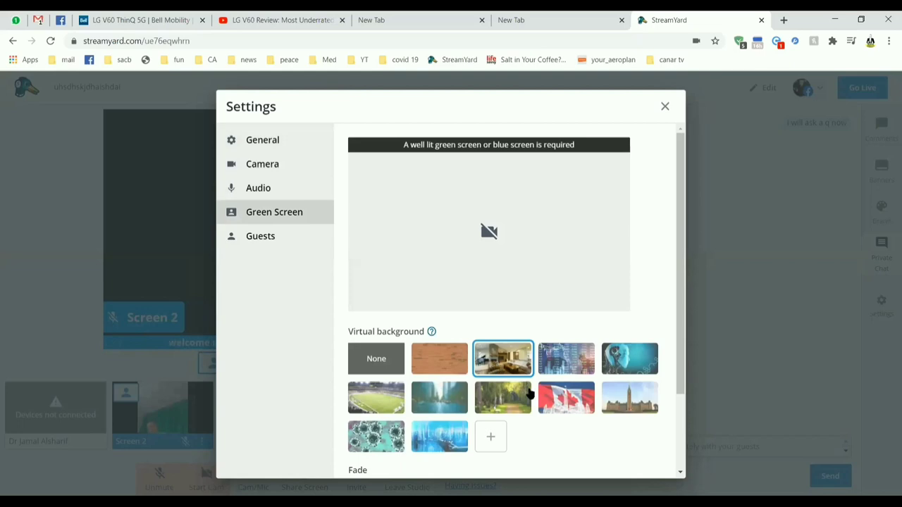
click(497, 398)
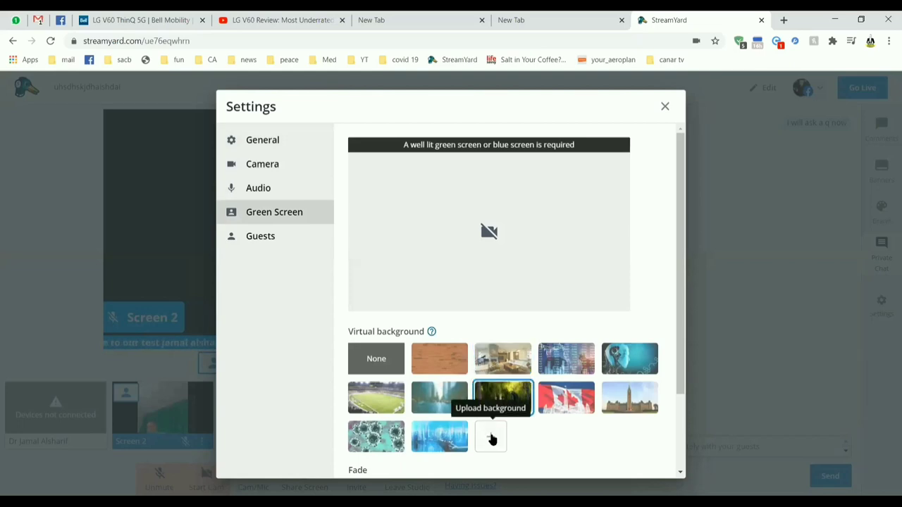
click(664, 107)
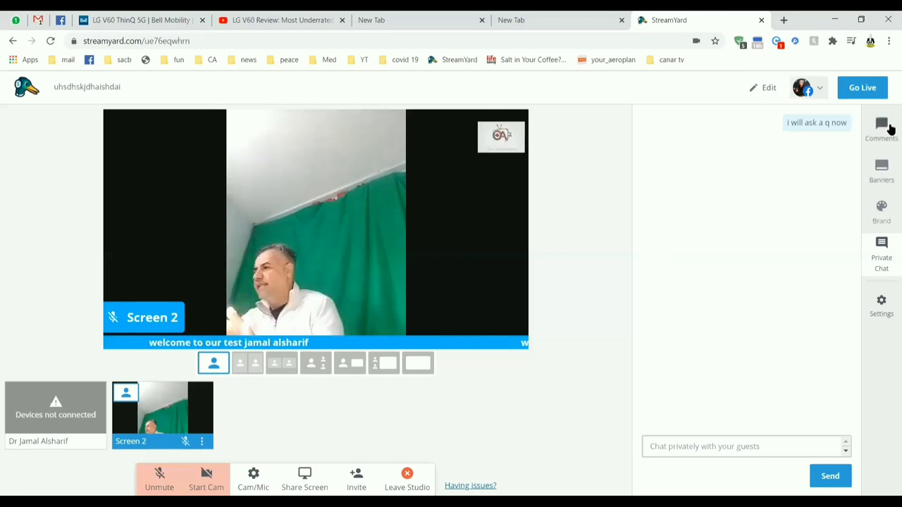
click(882, 174)
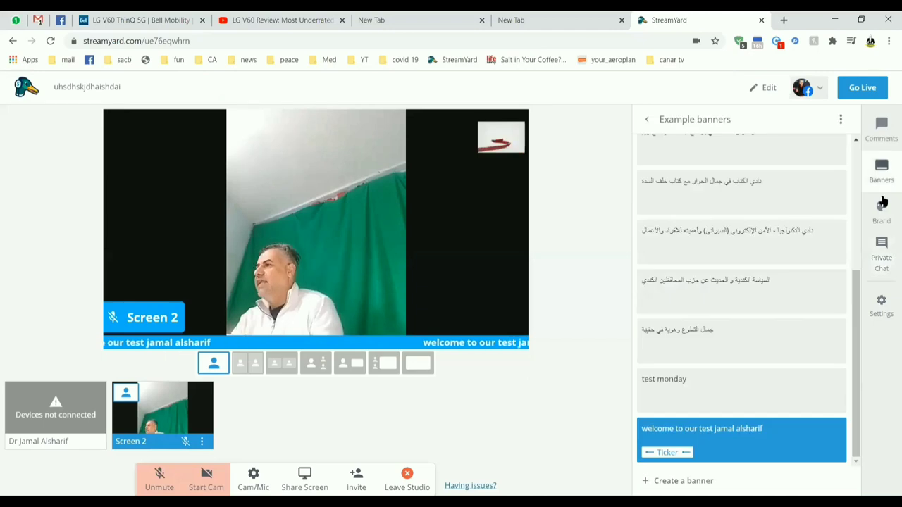
click(882, 219)
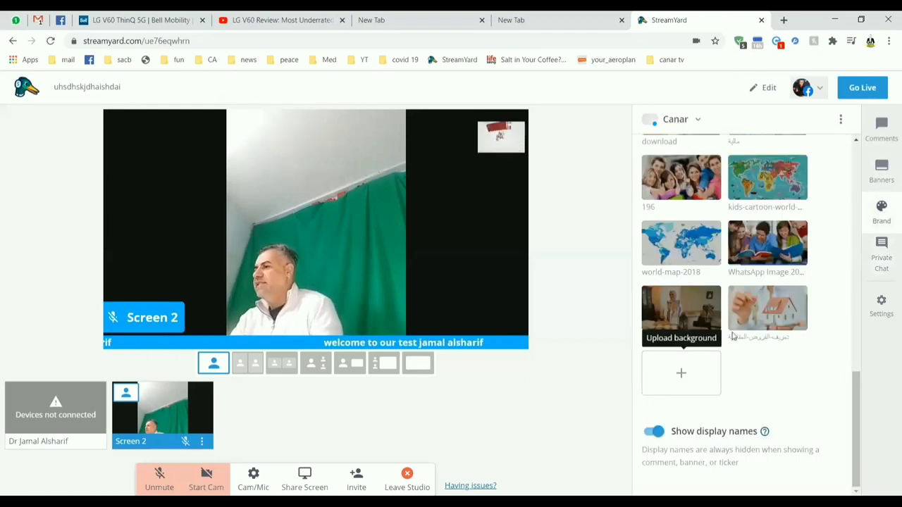
click(879, 173)
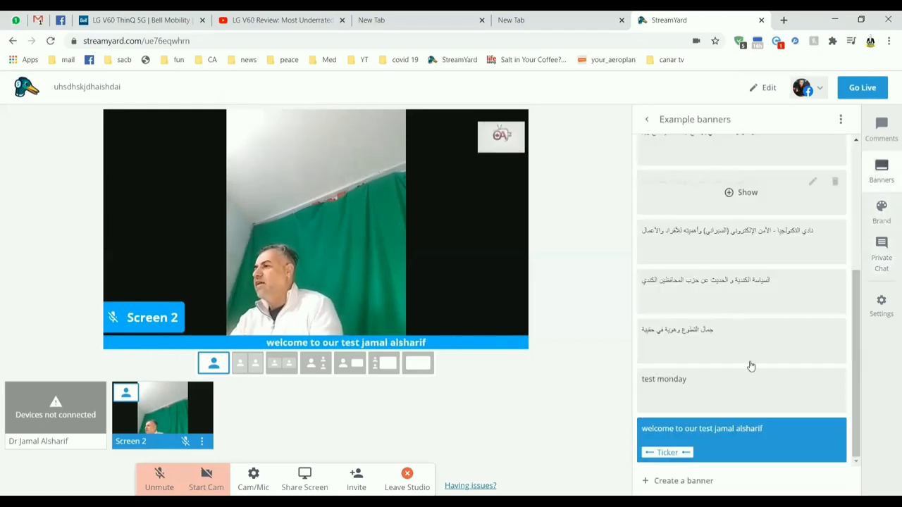
Step: Show the StreamYard example comment on the stage and hide it again
click(881, 131)
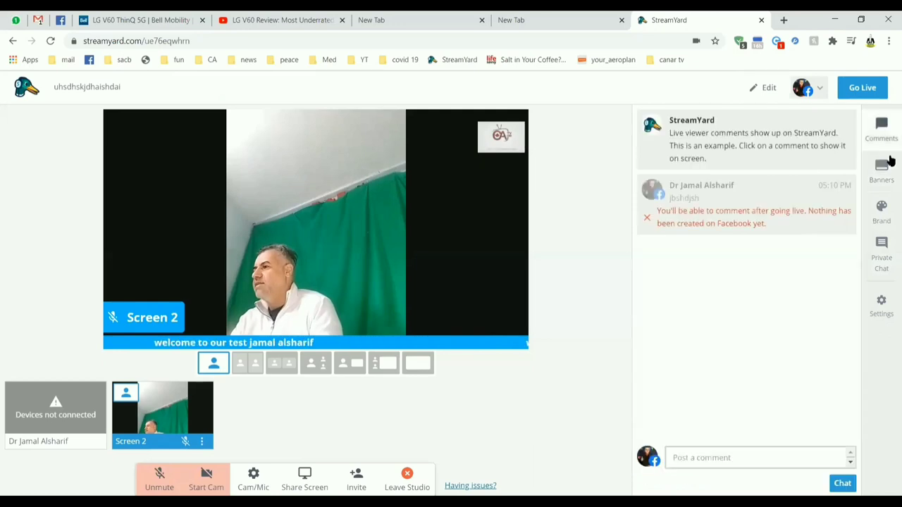
click(758, 165)
click(758, 165)
click(758, 165)
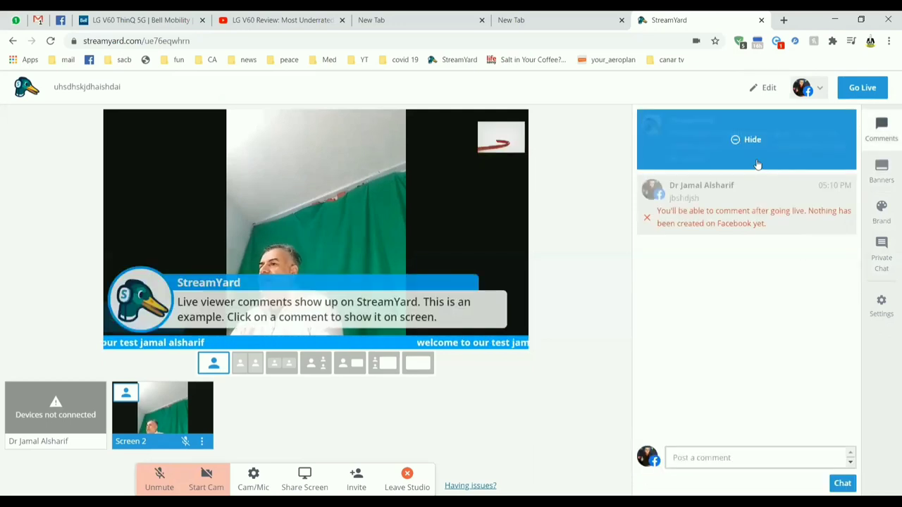
click(757, 164)
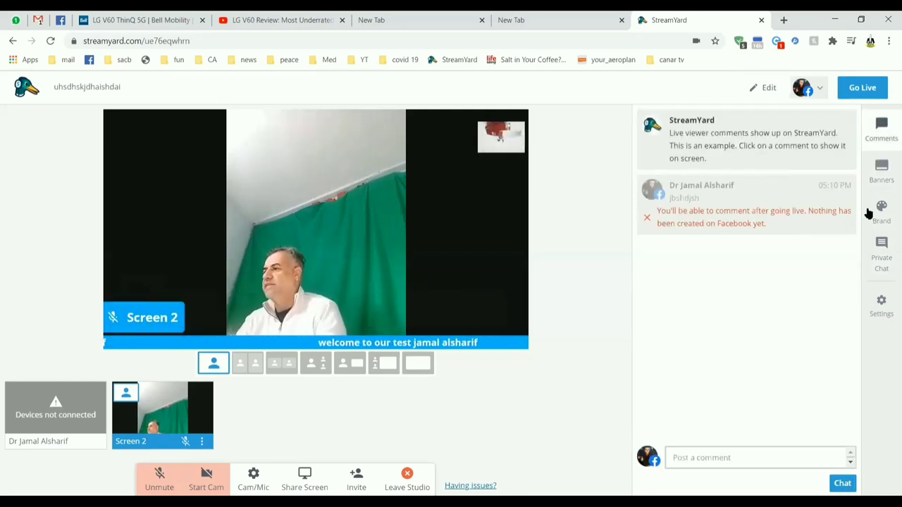
Step: Toggle the test monday banner on and off several times, leaving it shown on the stage
click(881, 172)
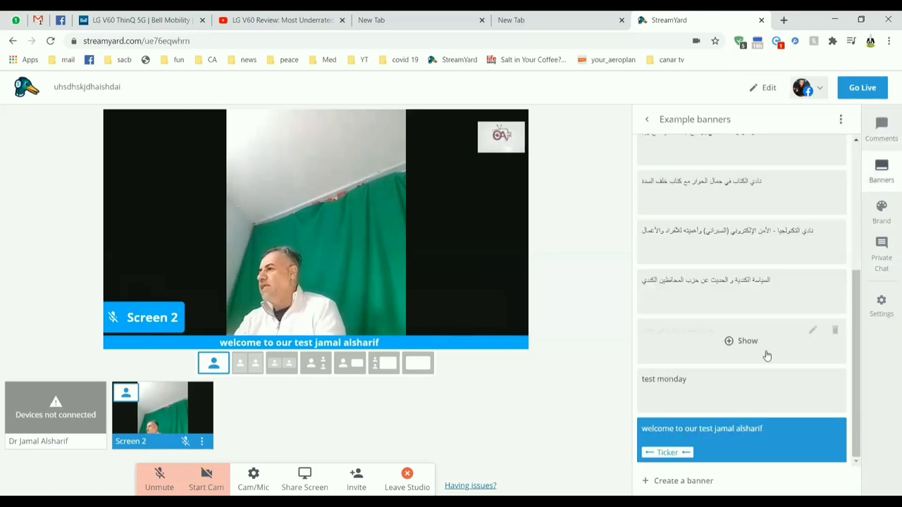
click(703, 397)
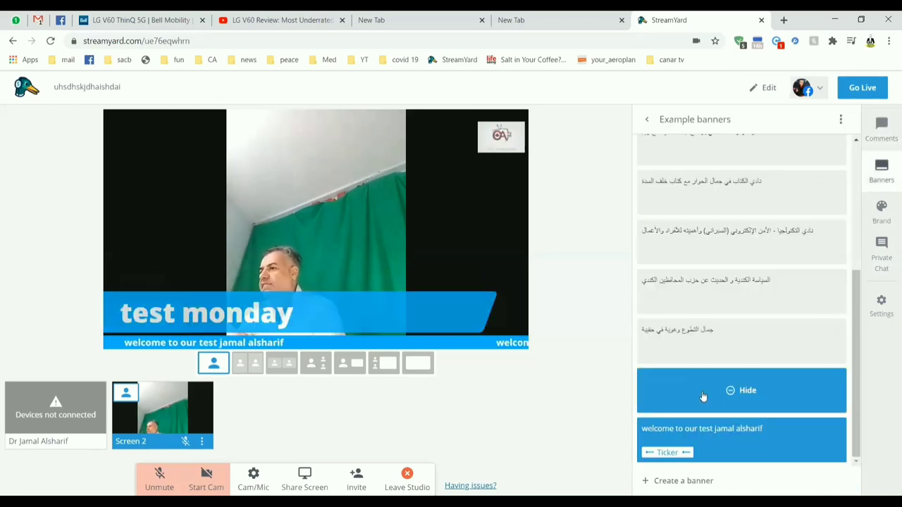
click(702, 397)
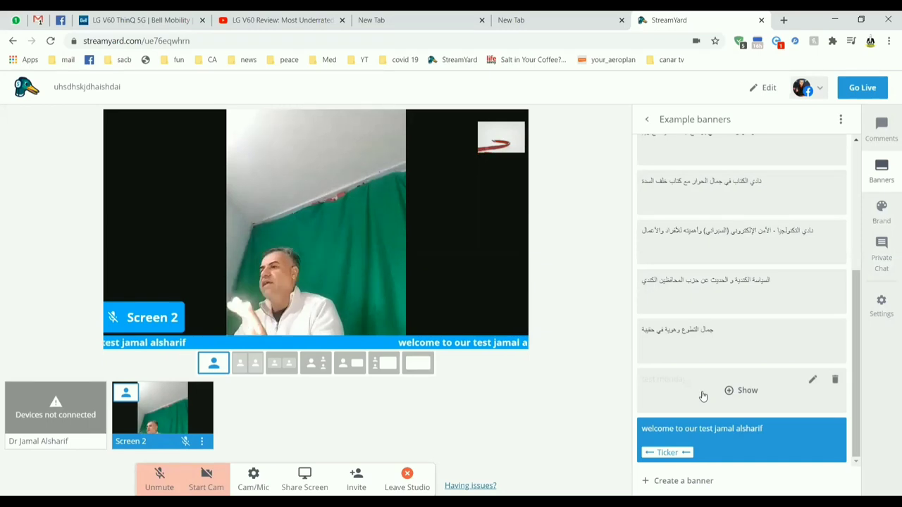
click(702, 397)
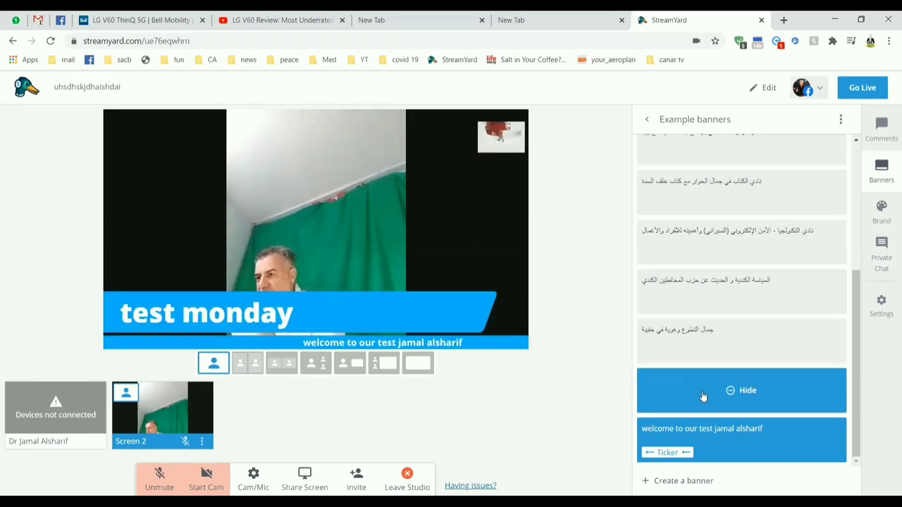
click(702, 396)
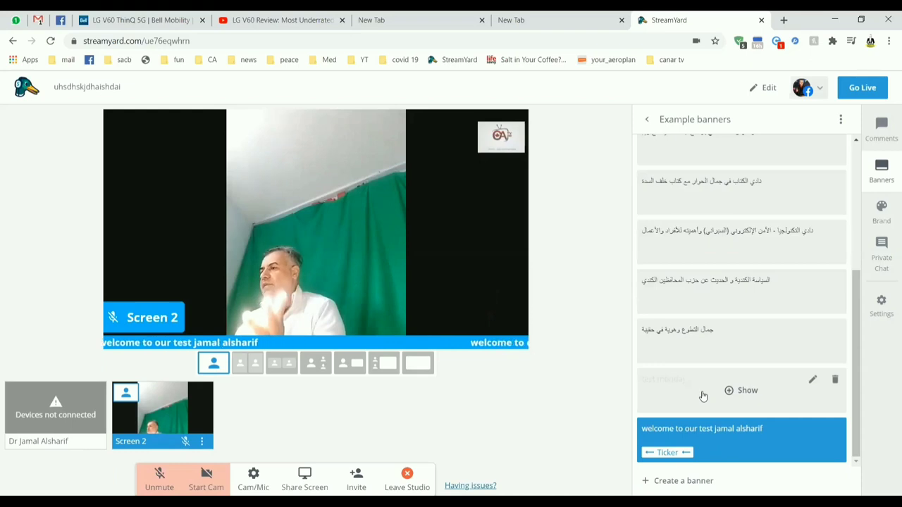
click(702, 397)
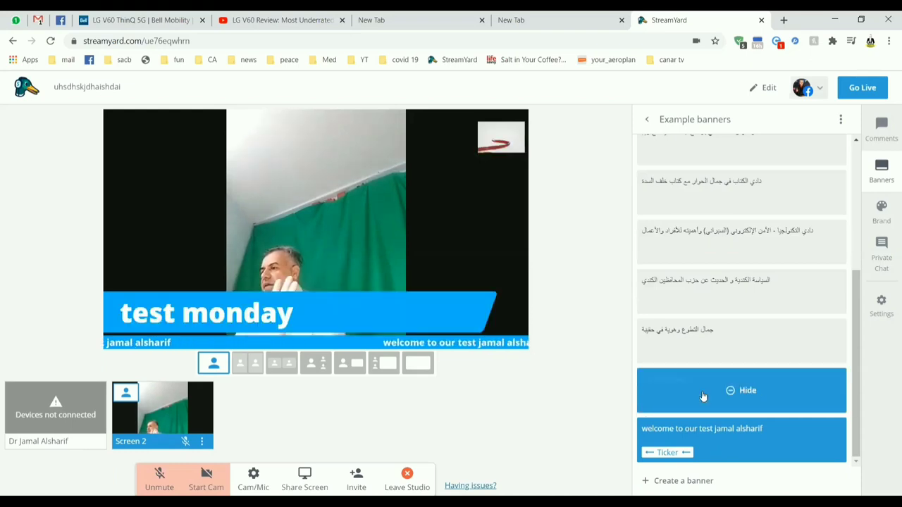
Step: Display the example viewer comment from StreamYard once more and take it off the stage
click(881, 125)
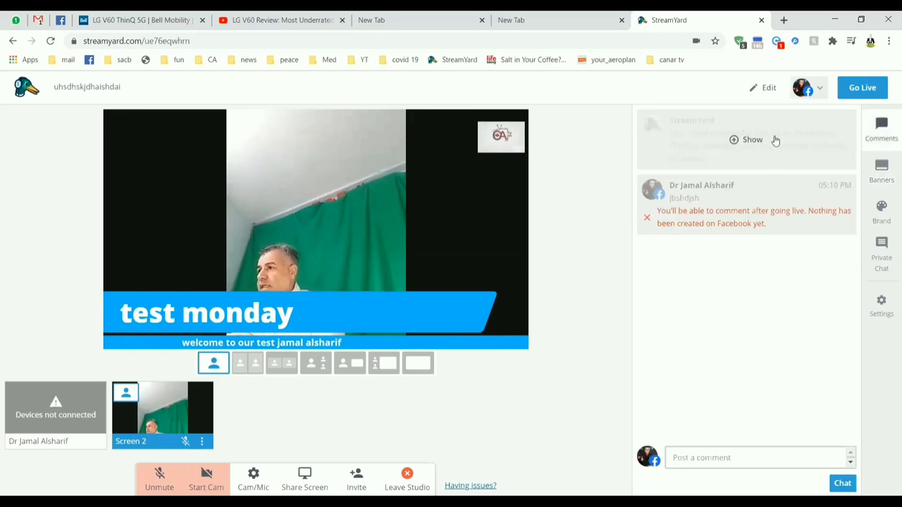
click(775, 140)
click(774, 140)
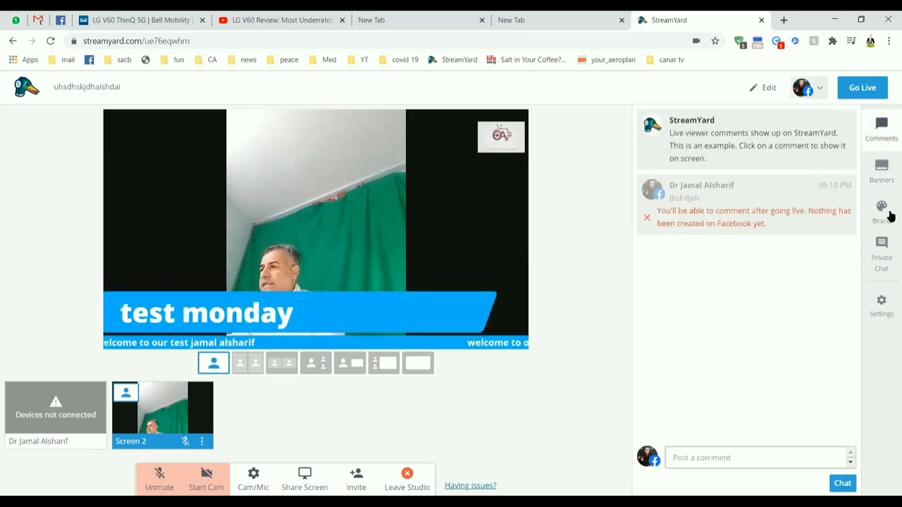
Step: Post the comment "jhsdfjahdoai" to the broadcast from the Comments section
click(792, 456)
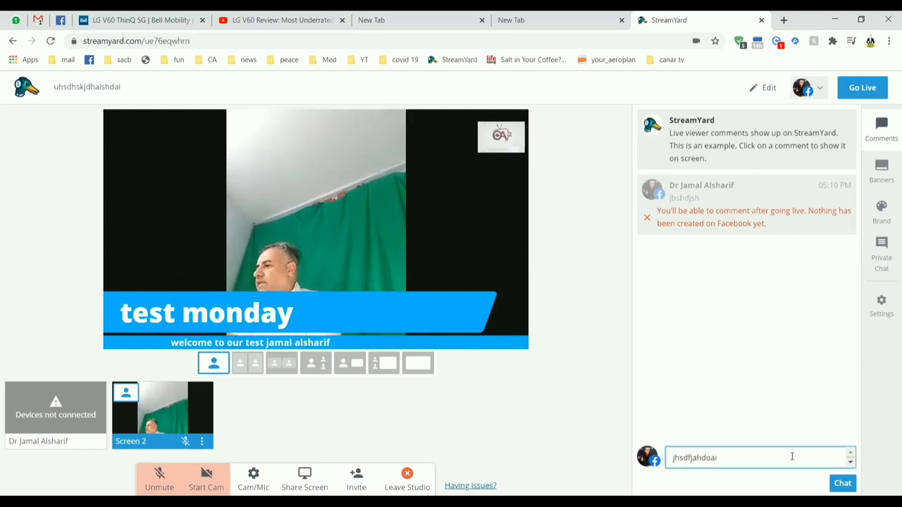
key(Return)
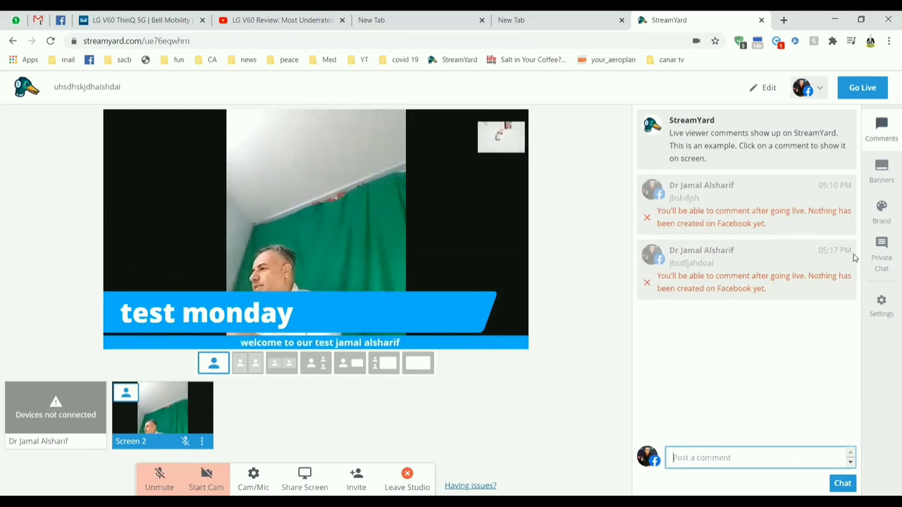
mouse_move(852, 137)
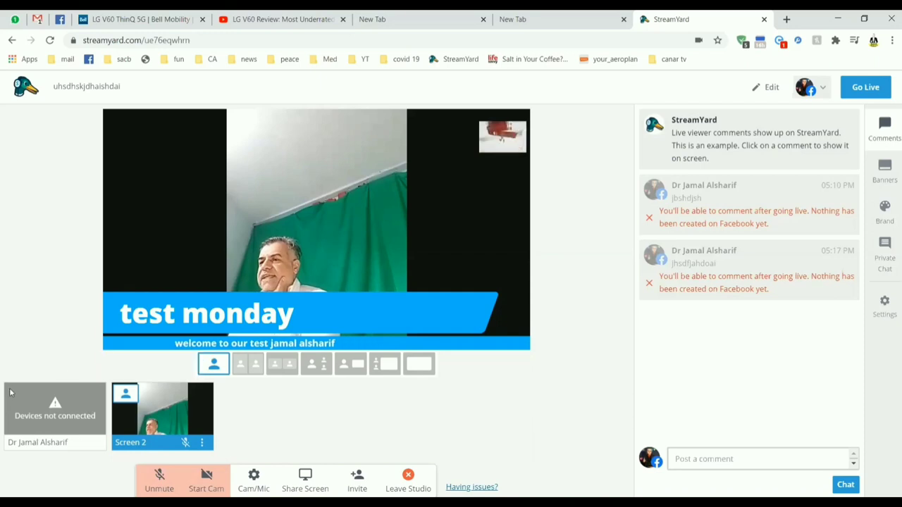
Step: Remove the Screen 2 participant from the stream and add it back twice, leaving it on the stage
mouse_move(164, 416)
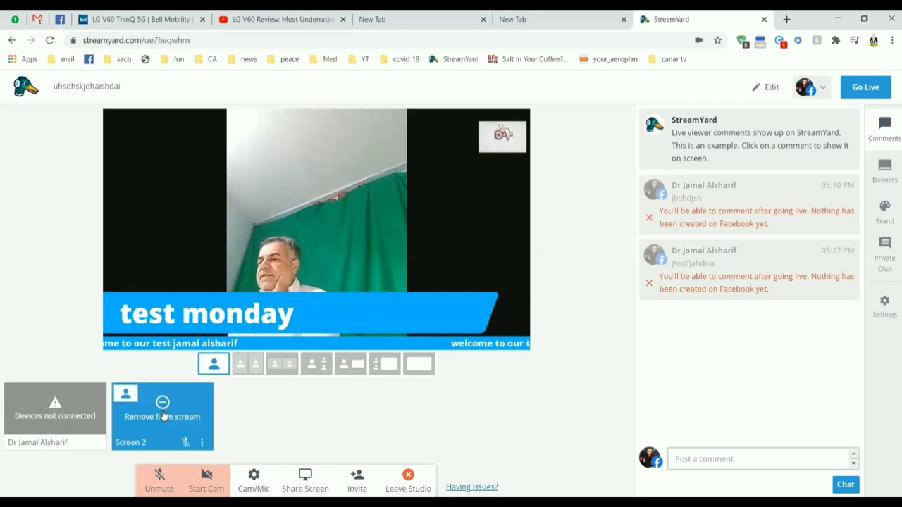
click(165, 410)
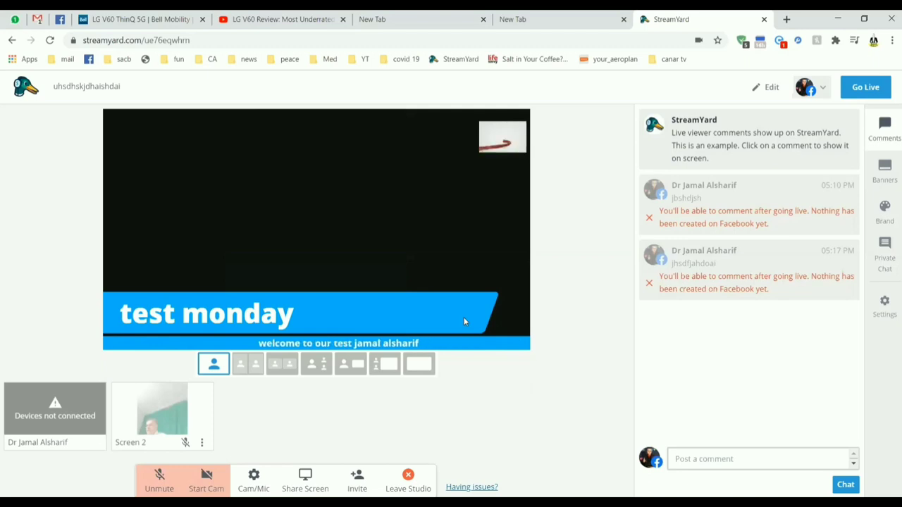
mouse_move(168, 412)
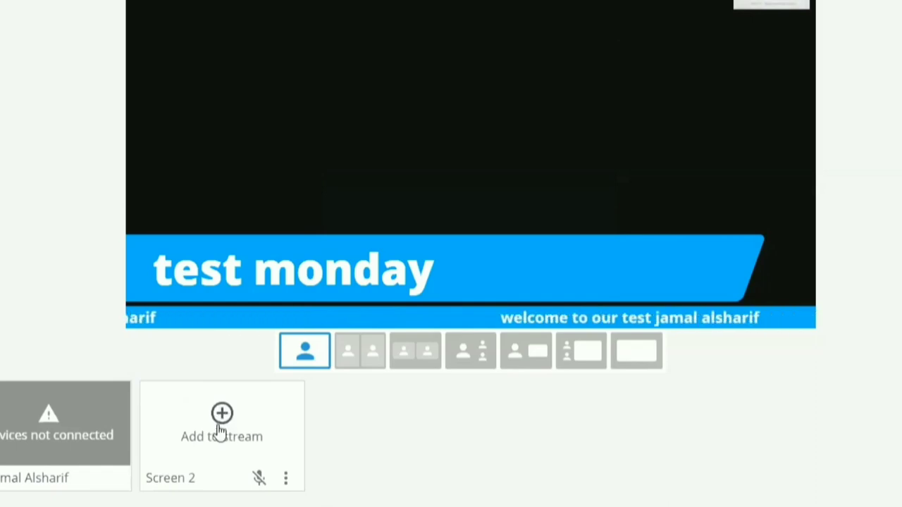
click(220, 431)
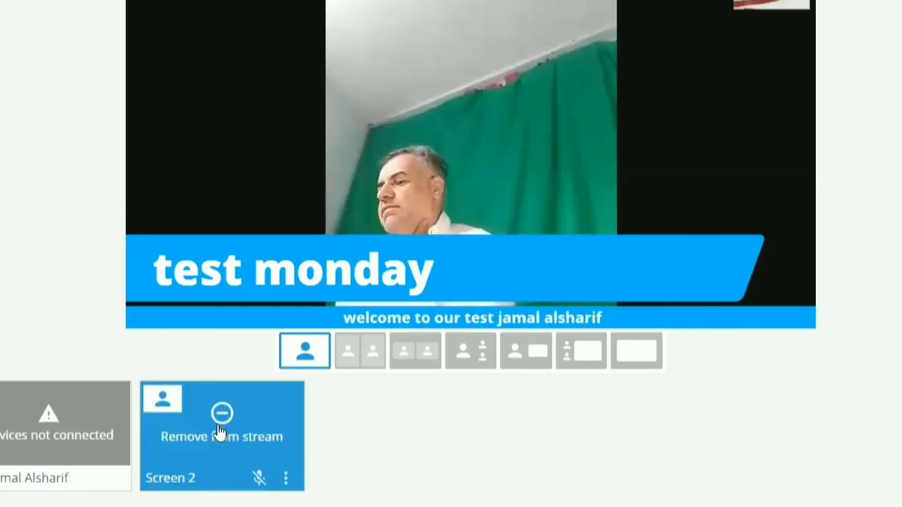
click(221, 431)
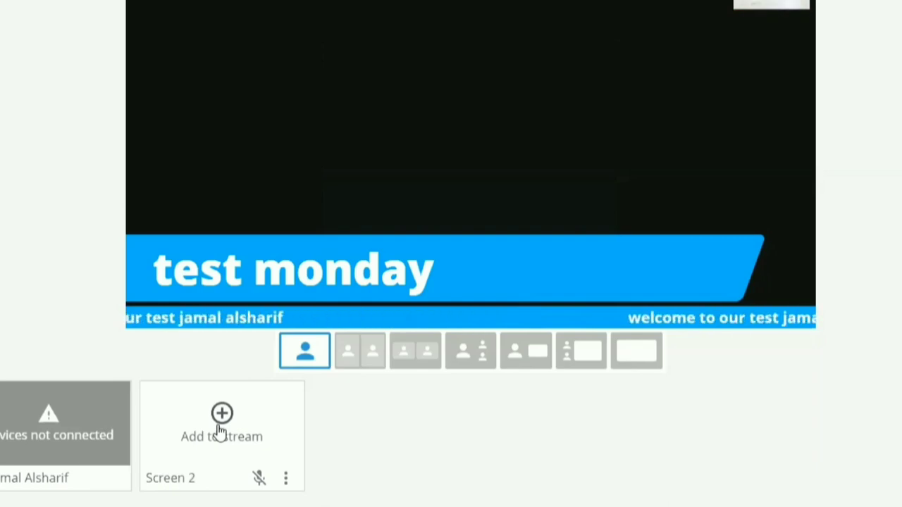
click(220, 431)
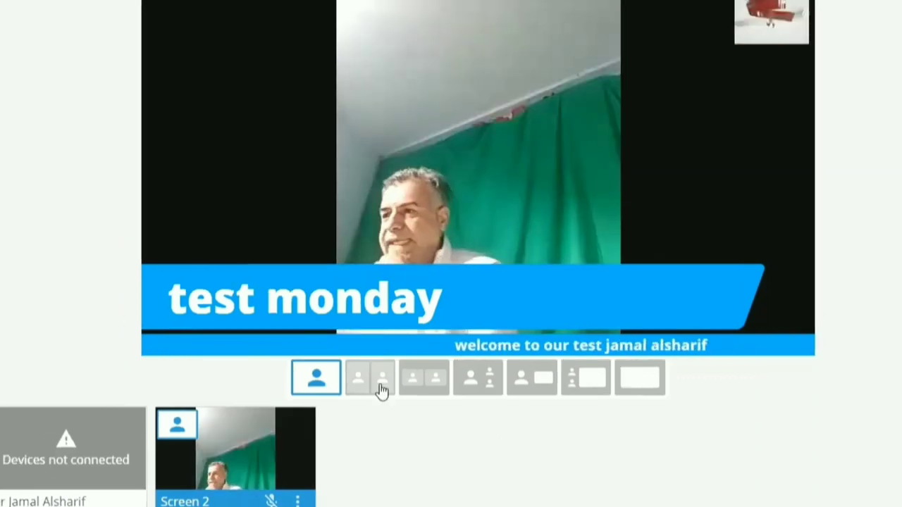
Step: Try the side-by-side filled layout on the stage, then apply the group layout with smaller separate frames
click(374, 353)
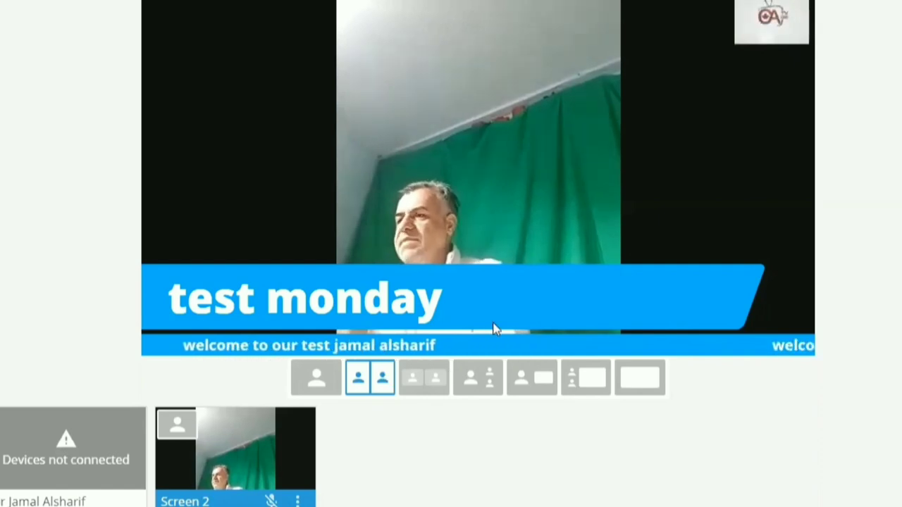
click(426, 378)
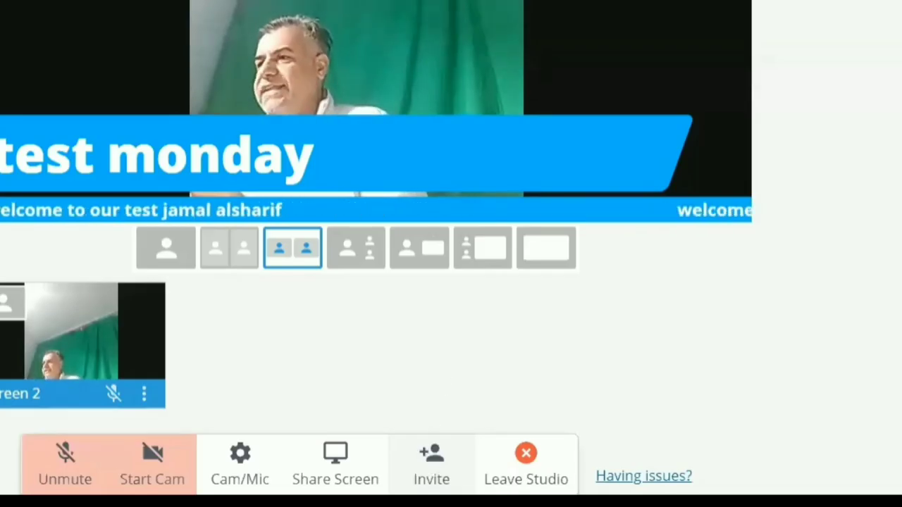
Step: Show the guest invitation link with its Gmail, Email and Messenger sharing options, then close it
click(431, 459)
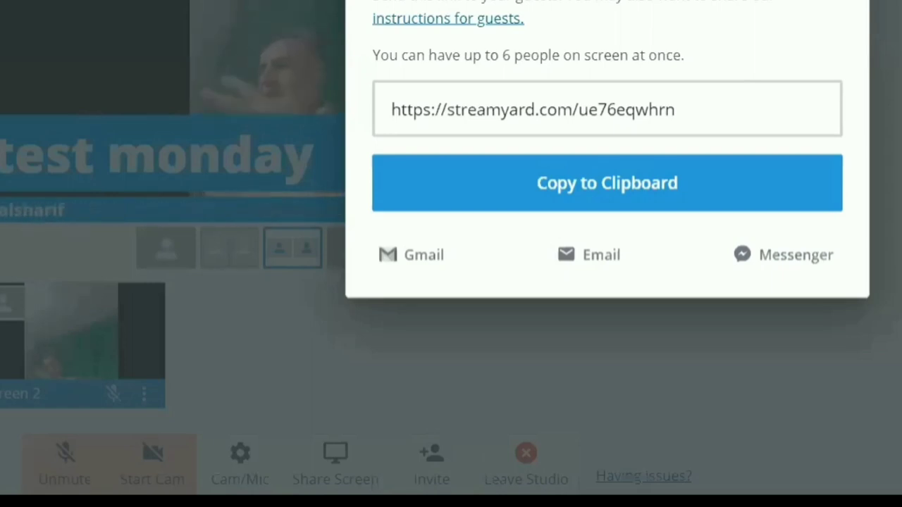
key(Escape)
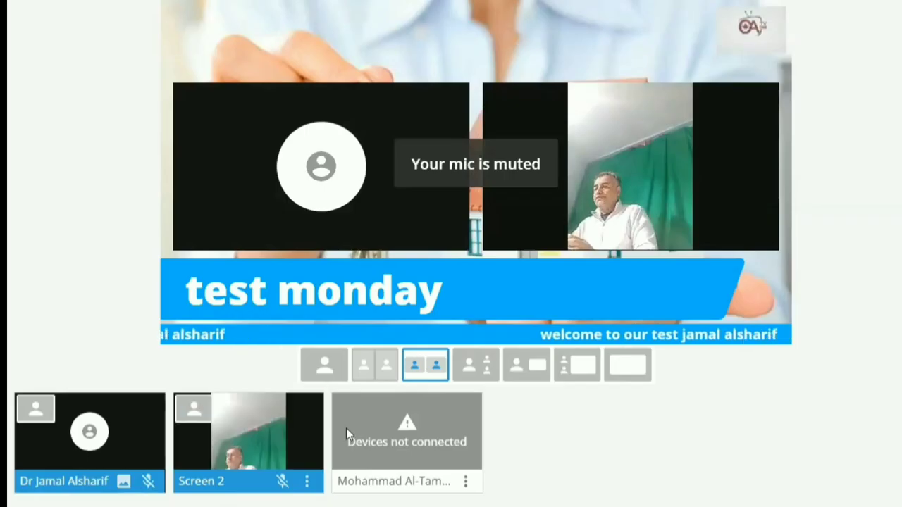
Step: Try the side-by-side filled and single-person layouts with two participants on stage, then return to the group layout
mouse_move(412, 440)
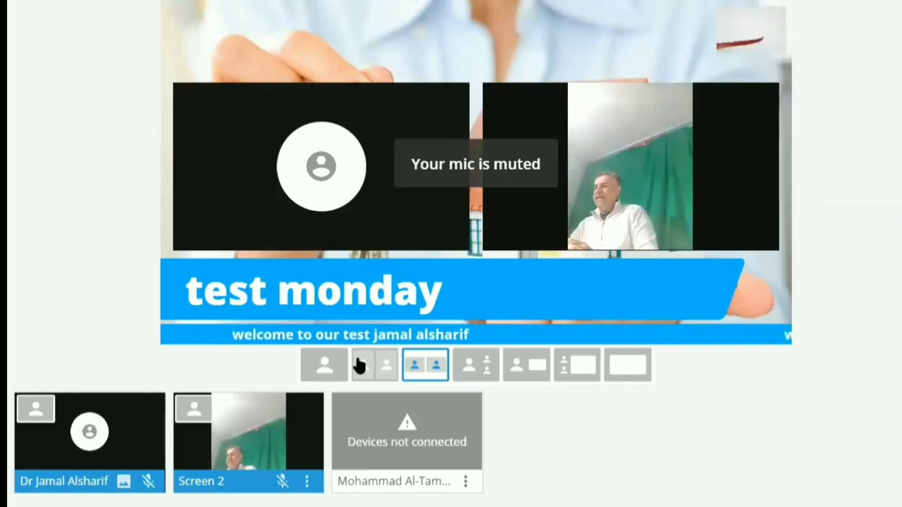
click(366, 365)
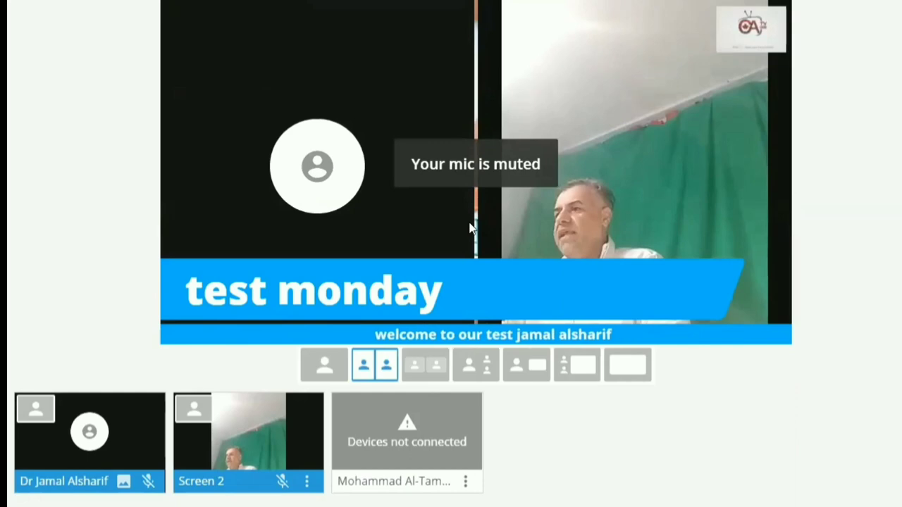
click(321, 365)
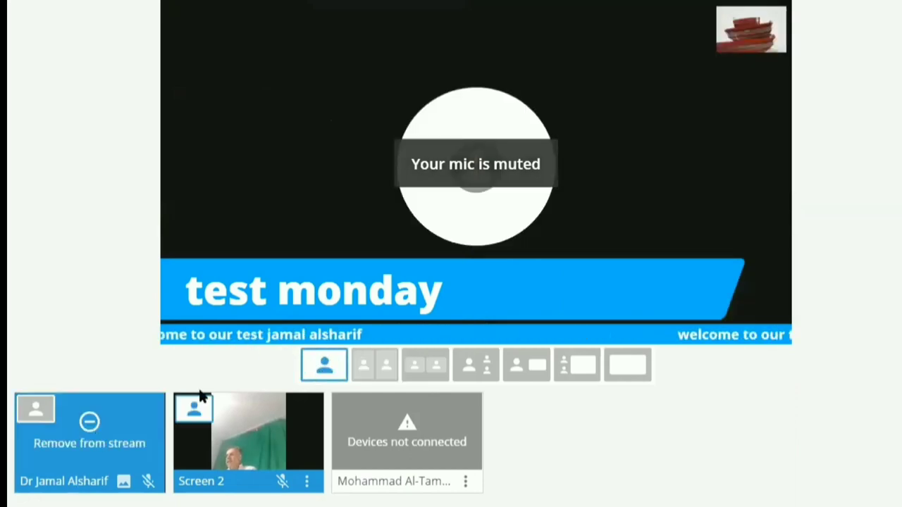
click(370, 371)
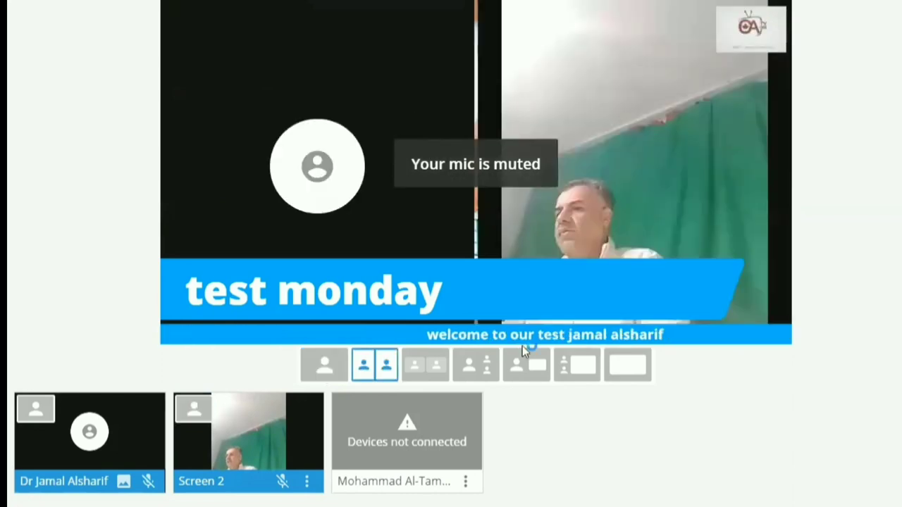
click(431, 381)
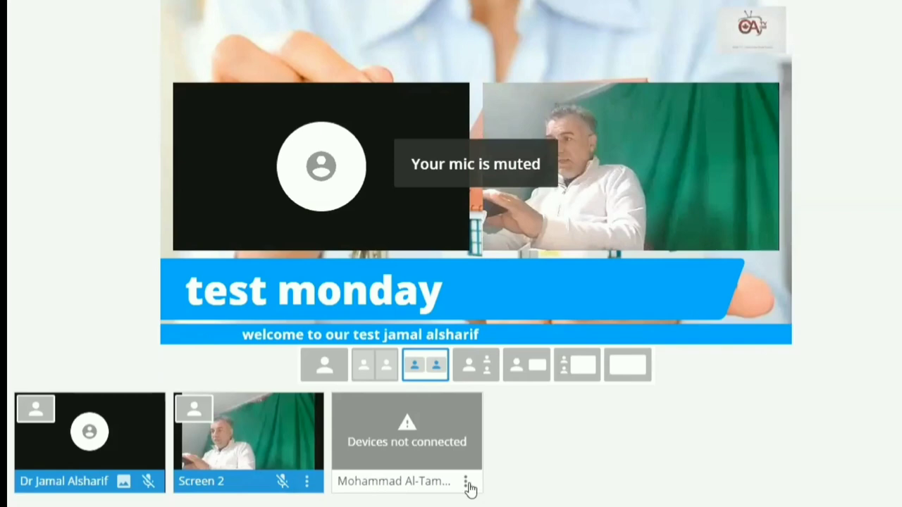
Step: Try to unmute the Screen 2 guest's microphone, then unmute the host's microphone and mute it again
click(282, 485)
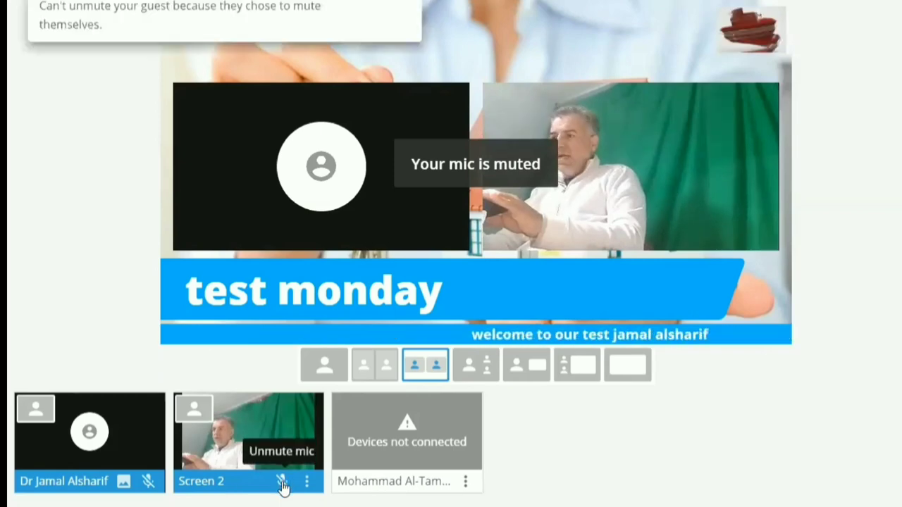
click(146, 482)
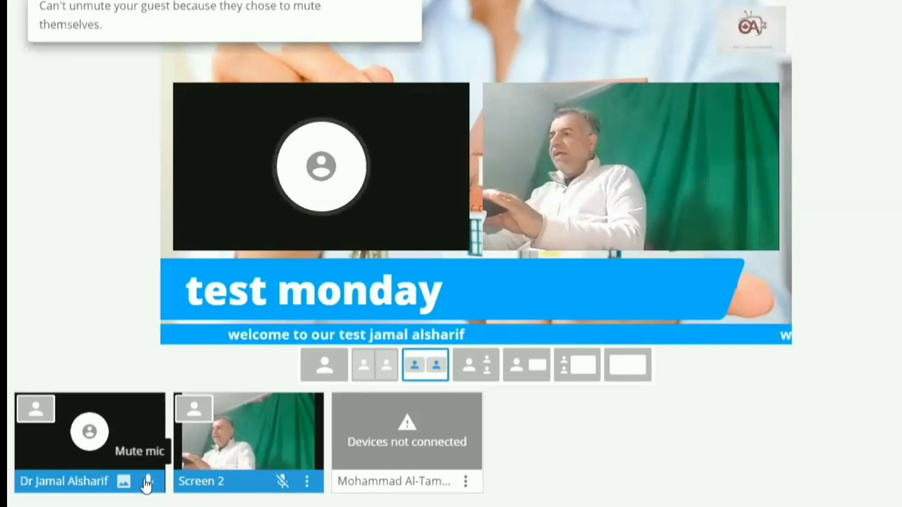
click(146, 482)
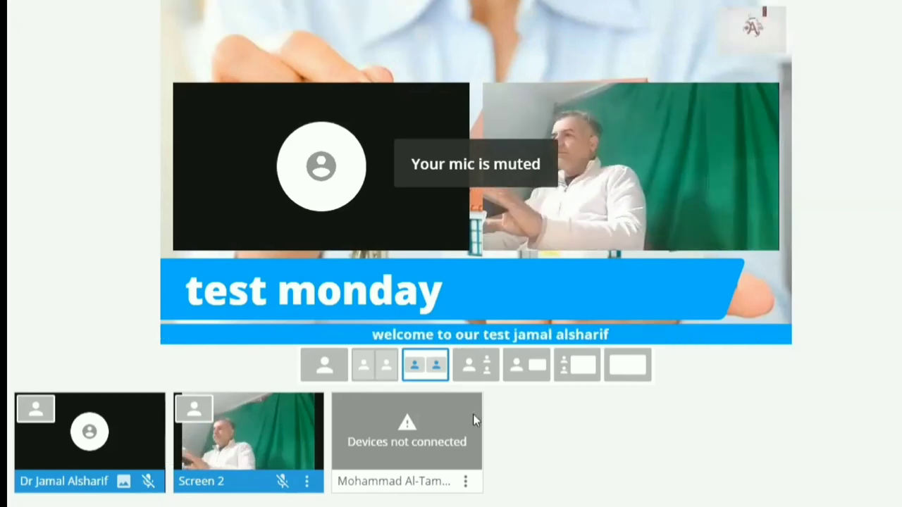
Step: Try the layout with one large participant and small ones beside it, then return to the group layout
click(473, 367)
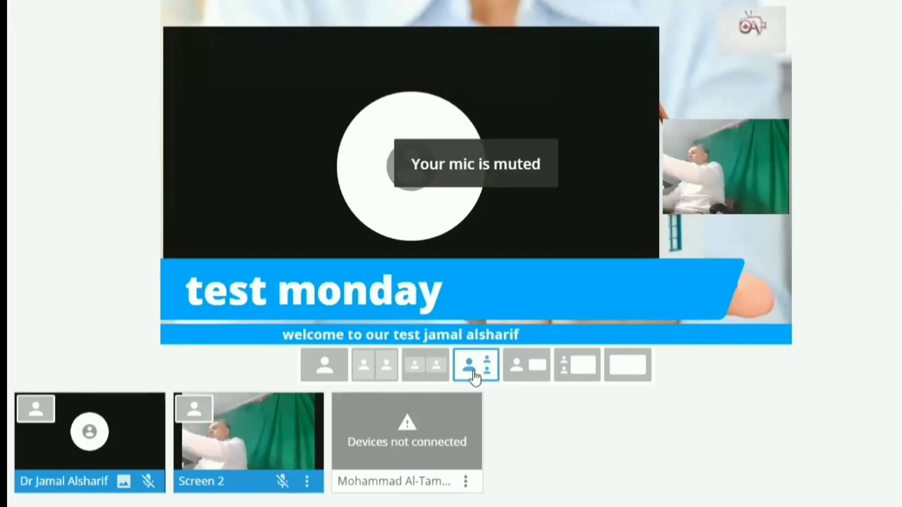
click(426, 366)
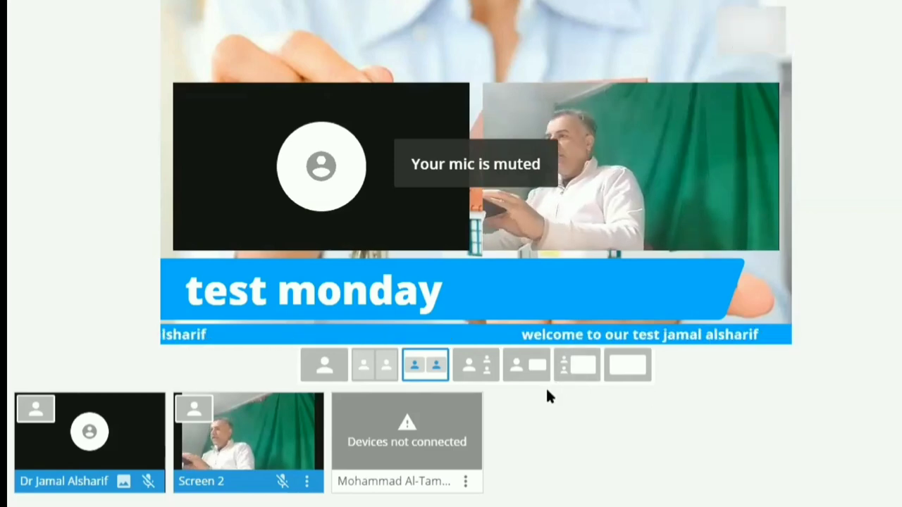
Step: Hide the test monday banner from the stage, keeping the ticker running
mouse_move(227, 452)
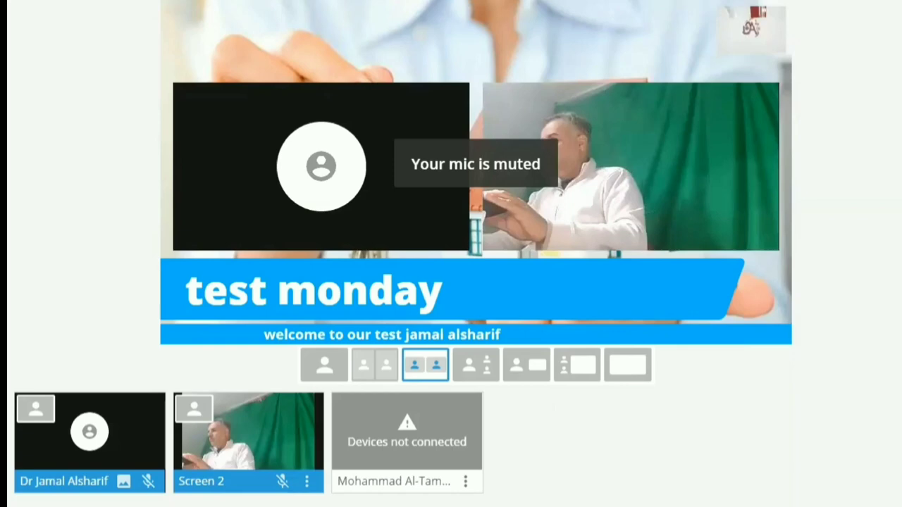
click(378, 297)
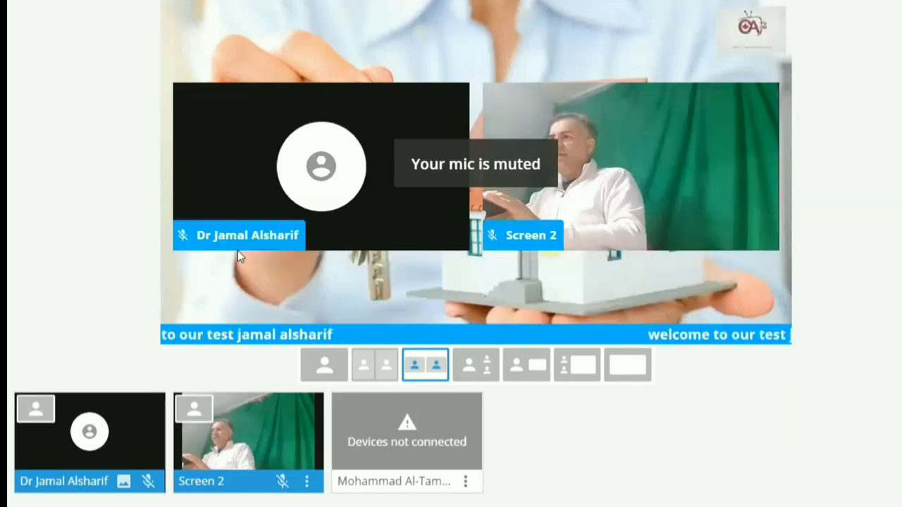
Step: Toggle Solo layout alternately for the host and Screen 2, ending with both participants in the group layout
click(44, 410)
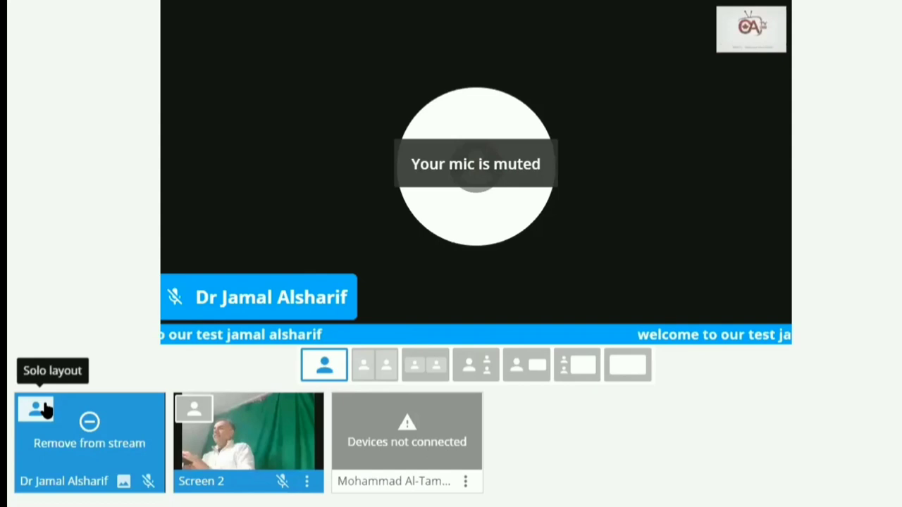
click(189, 411)
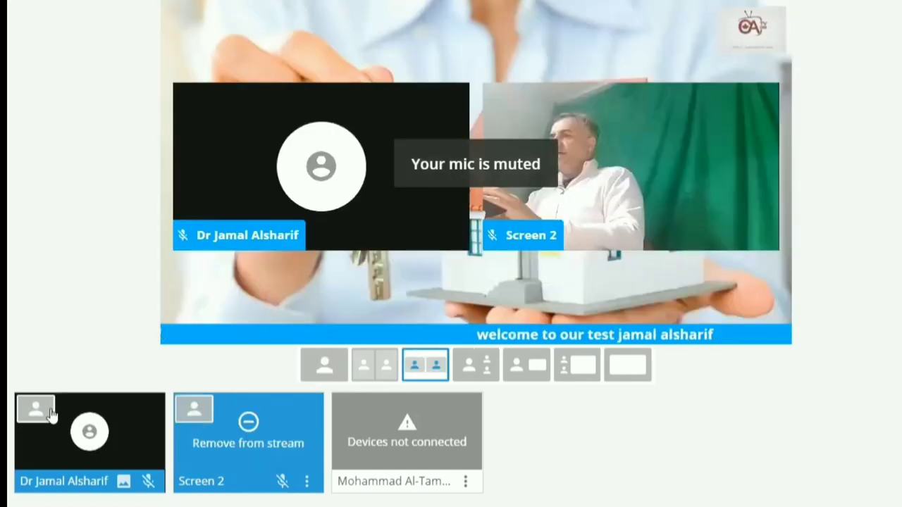
click(191, 413)
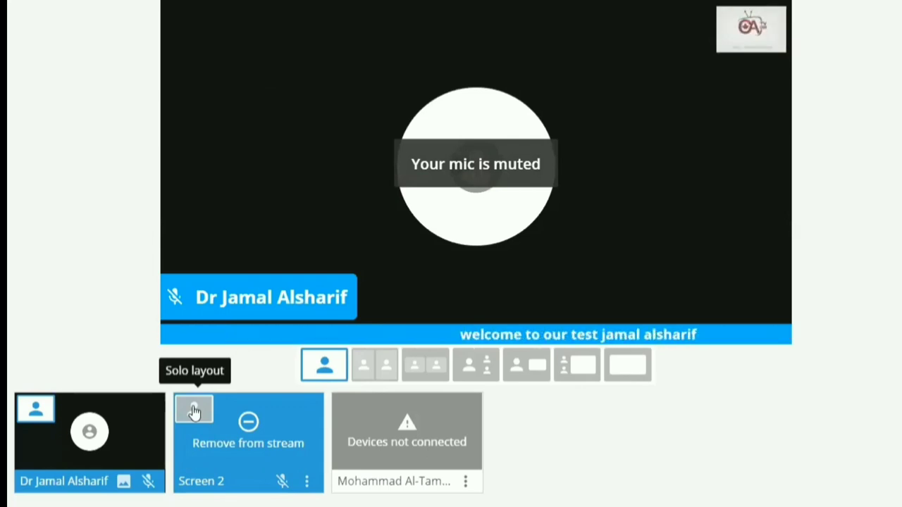
click(195, 411)
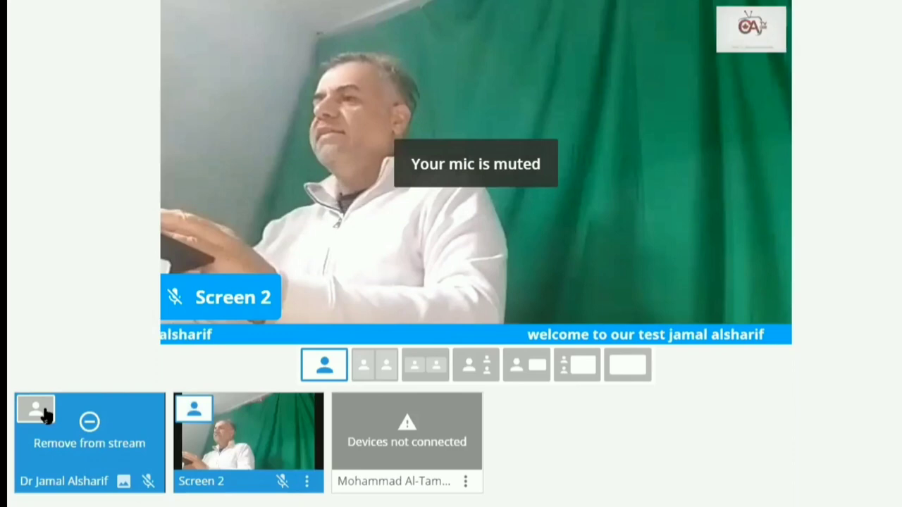
click(124, 417)
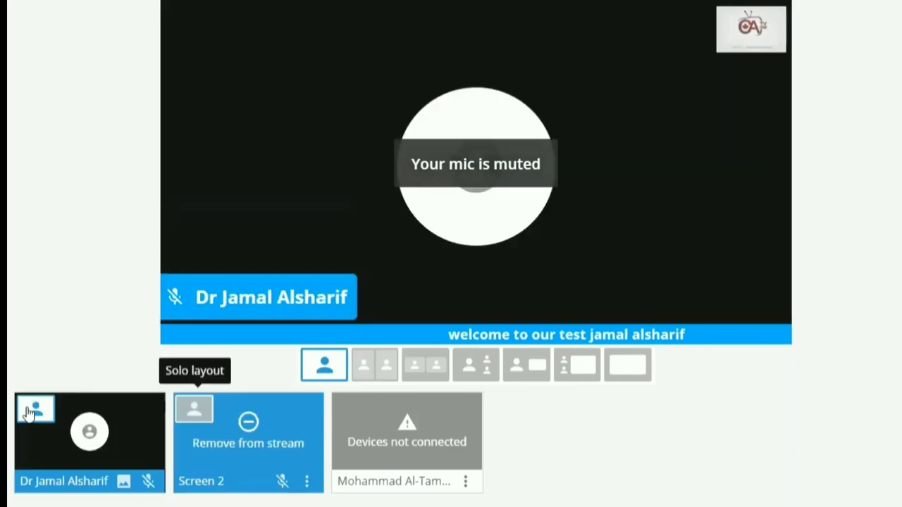
click(191, 415)
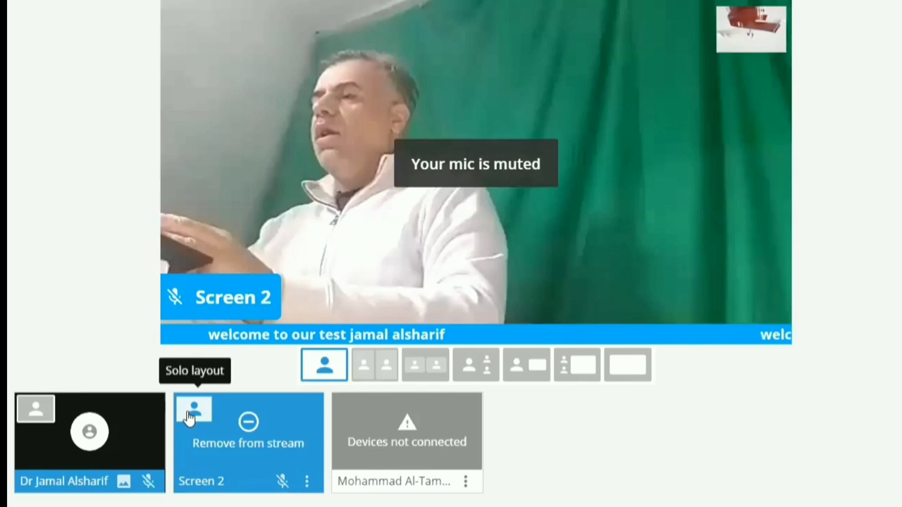
click(190, 414)
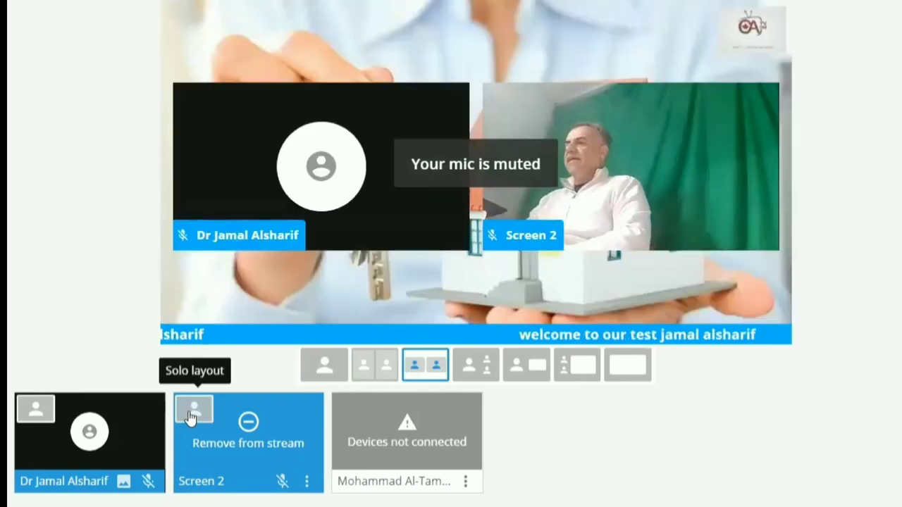
click(190, 416)
click(189, 415)
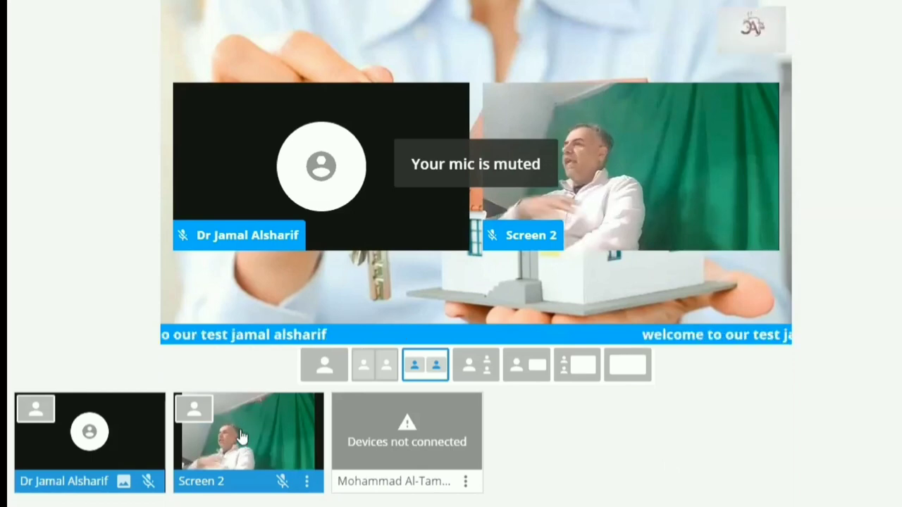
Step: Remove the Screen 2 participant from the stream, leaving only the host on the stage
mouse_move(254, 446)
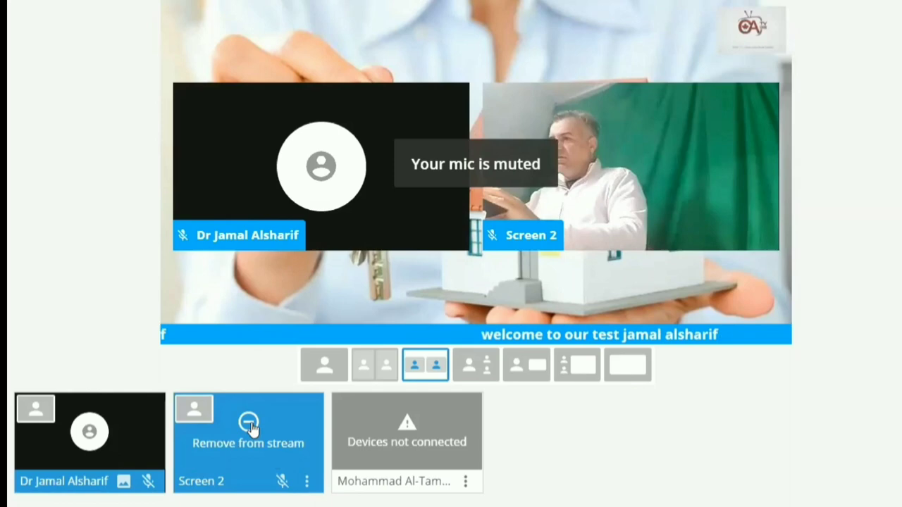
click(249, 424)
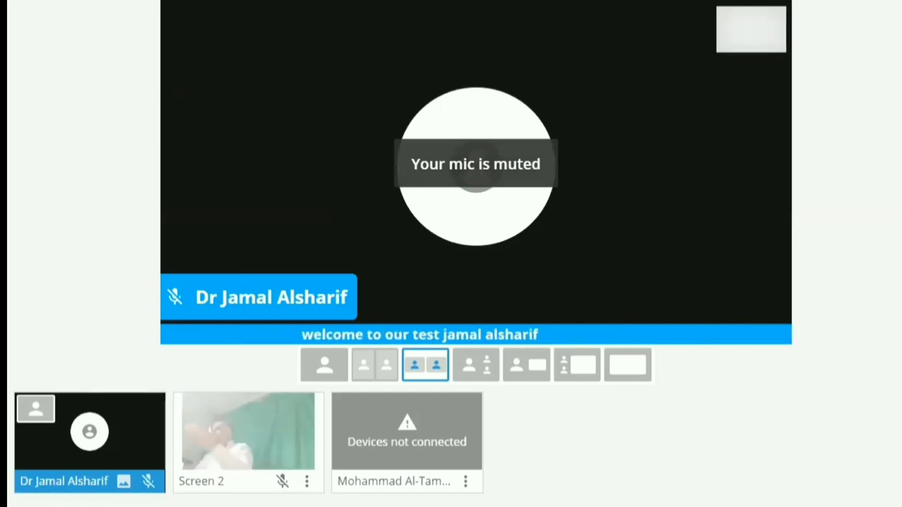
Step: Add the Screen 2 participant back to the stream beside the host
click(247, 426)
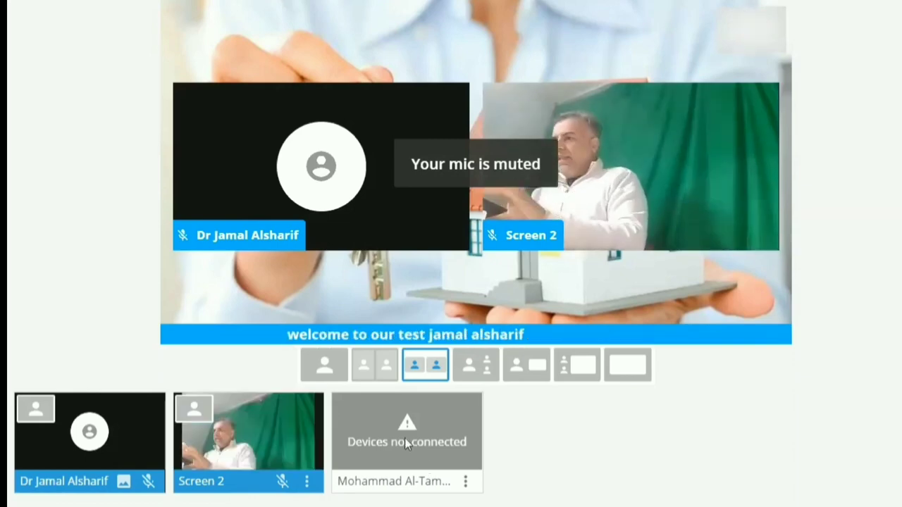
mouse_move(425, 445)
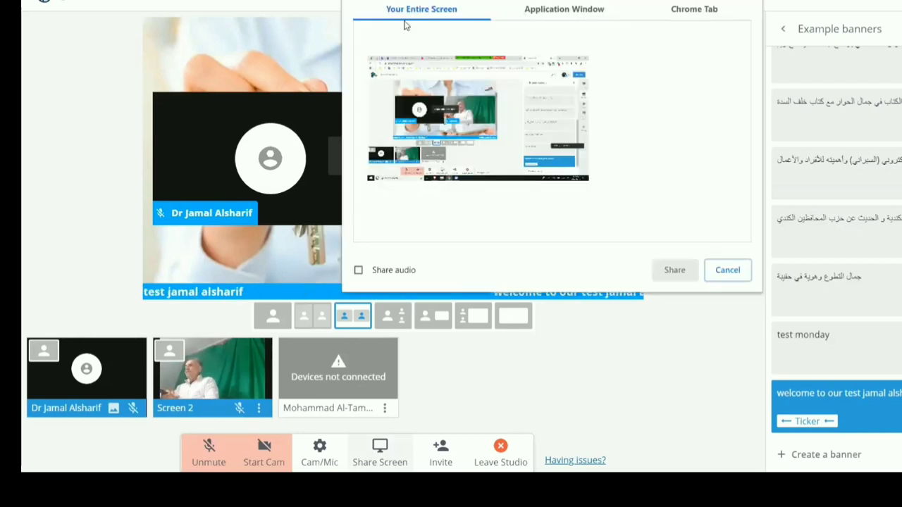
Step: Look through the application window and Chrome tab sources available for screen sharing, then return to the entire-screen source
click(550, 12)
click(691, 12)
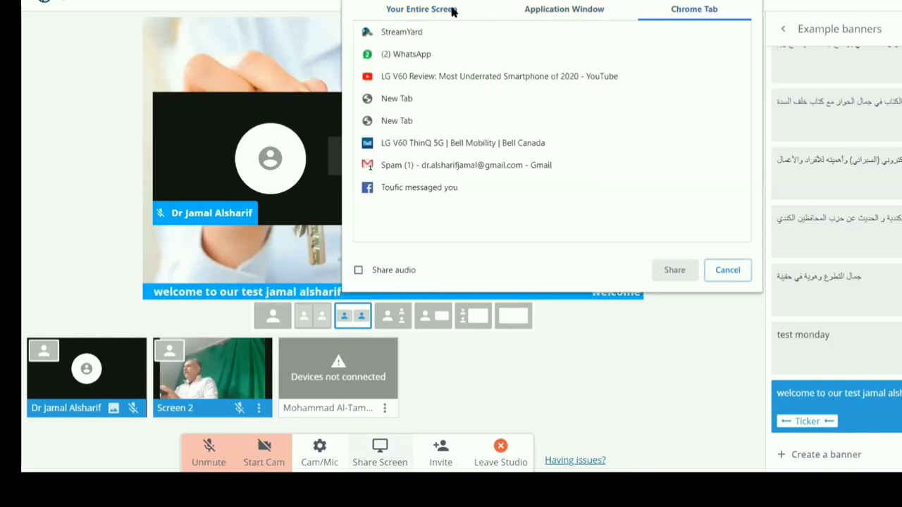
click(453, 10)
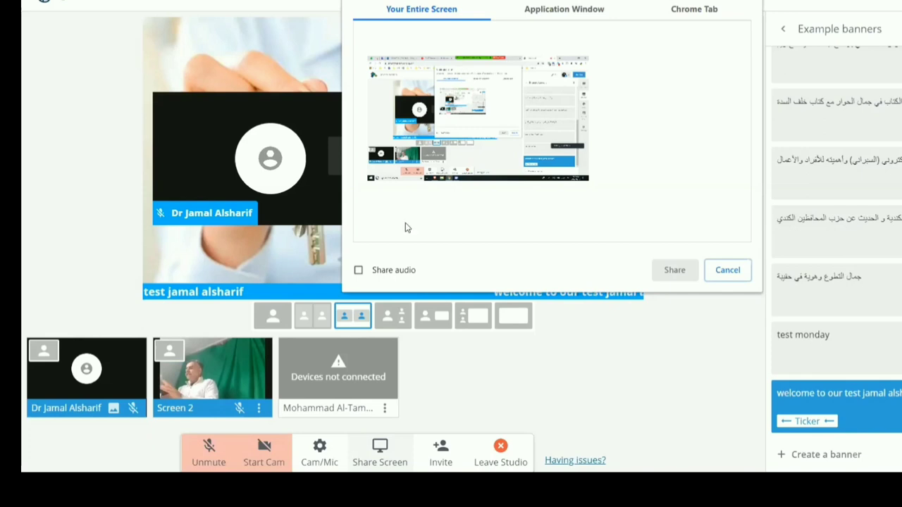
Step: Toggle the share audio option on and off and select the entire screen as the sharing source
click(391, 271)
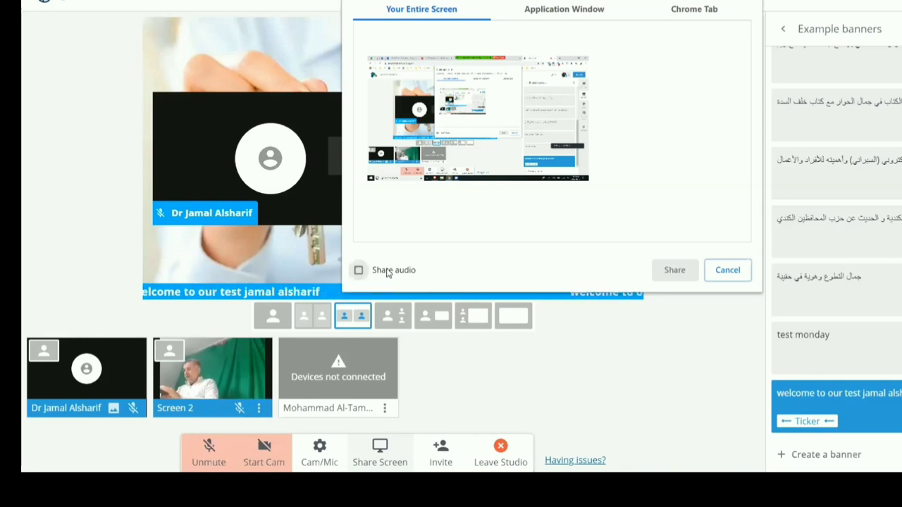
click(386, 273)
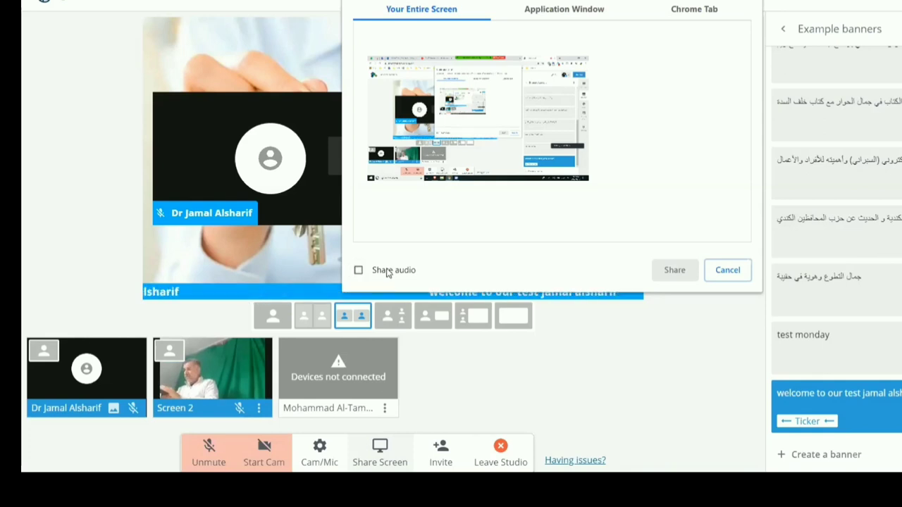
click(386, 272)
click(386, 272)
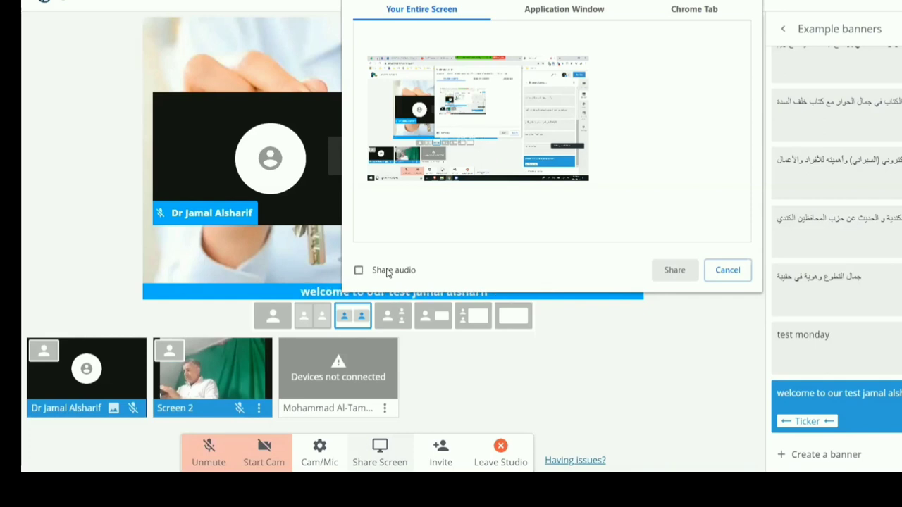
click(386, 272)
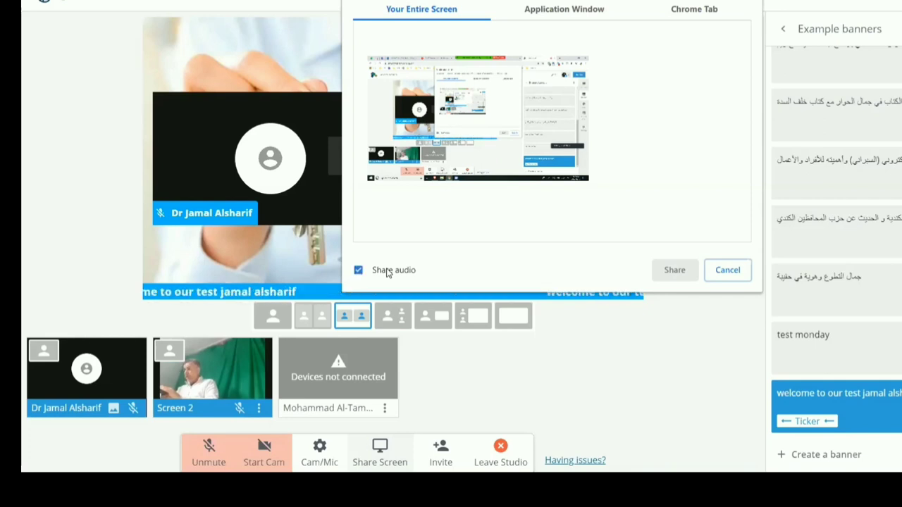
click(459, 112)
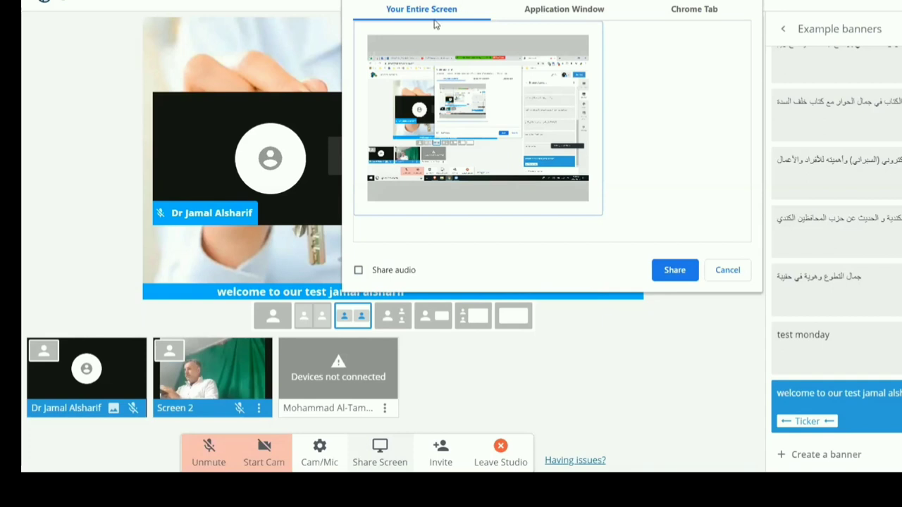
Step: Switch the sharing source to application windows and try to choose the StreamYard Google Chrome window
click(567, 10)
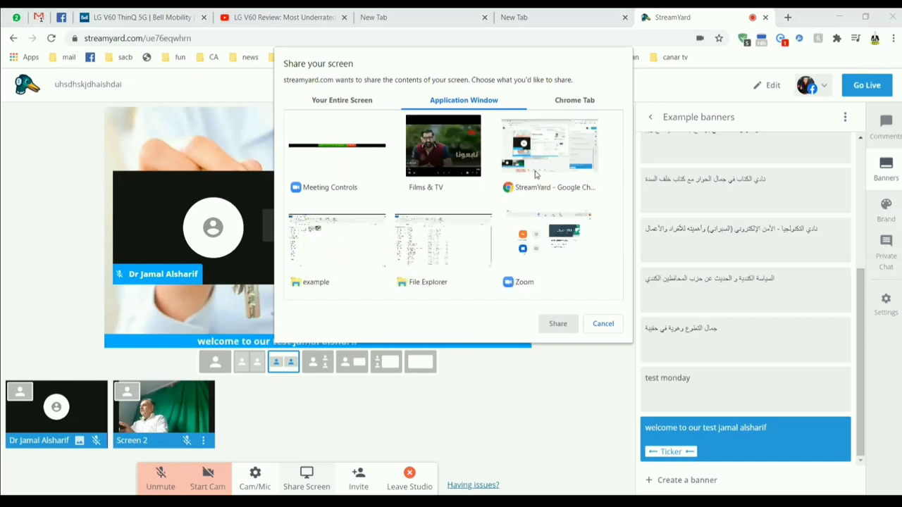
click(570, 186)
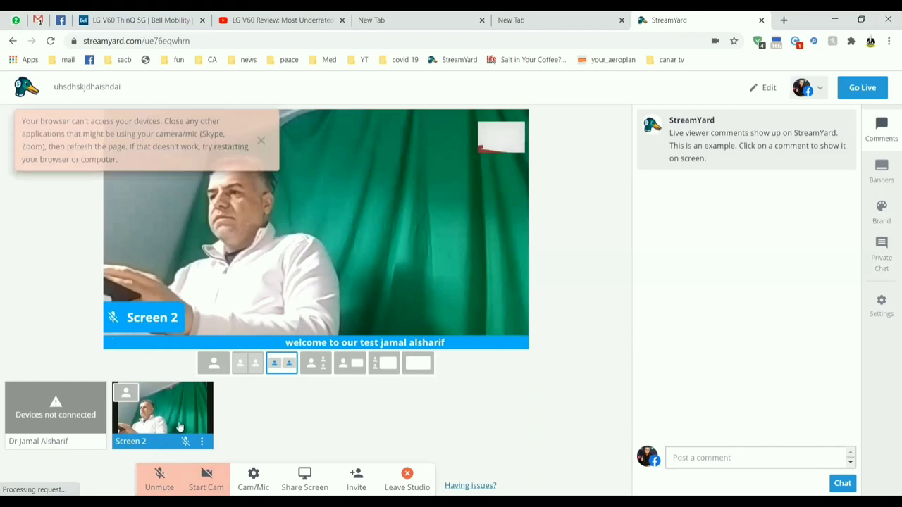
Step: Share the Films & TV application window on the stage and dismiss the device access warning
click(305, 479)
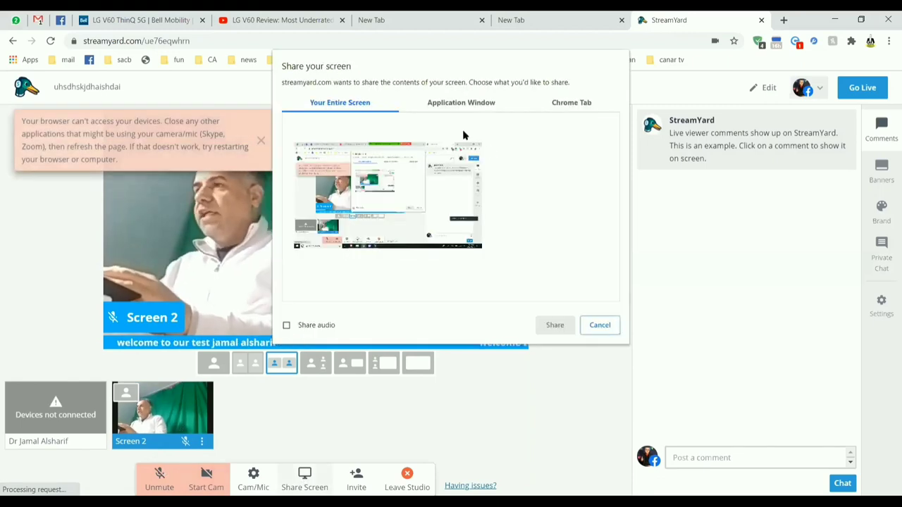
click(461, 103)
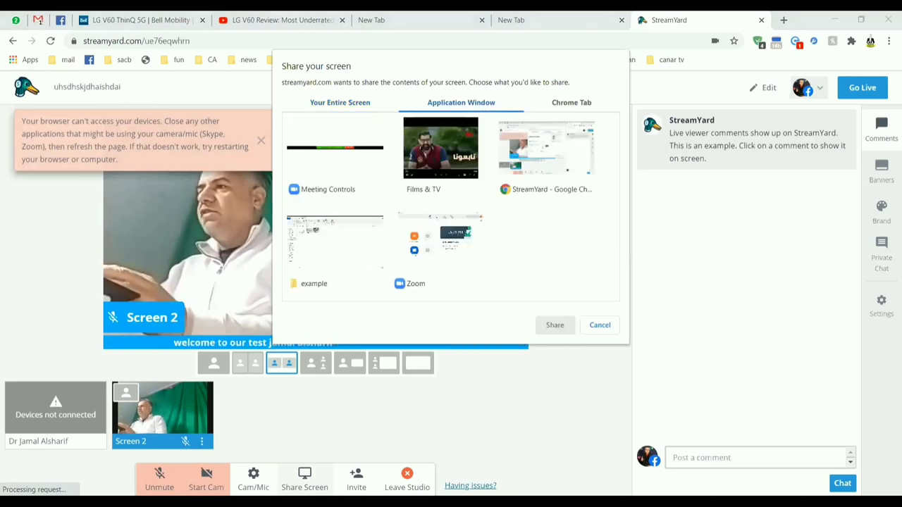
click(431, 138)
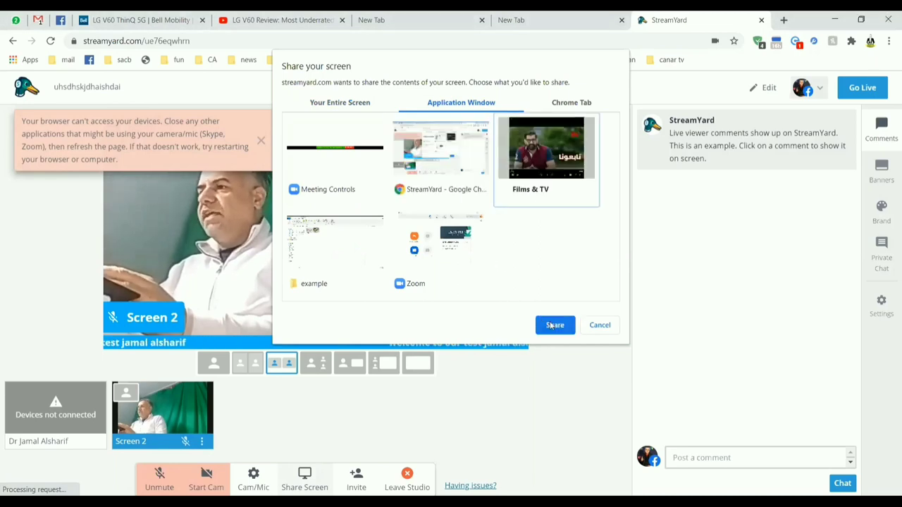
click(553, 325)
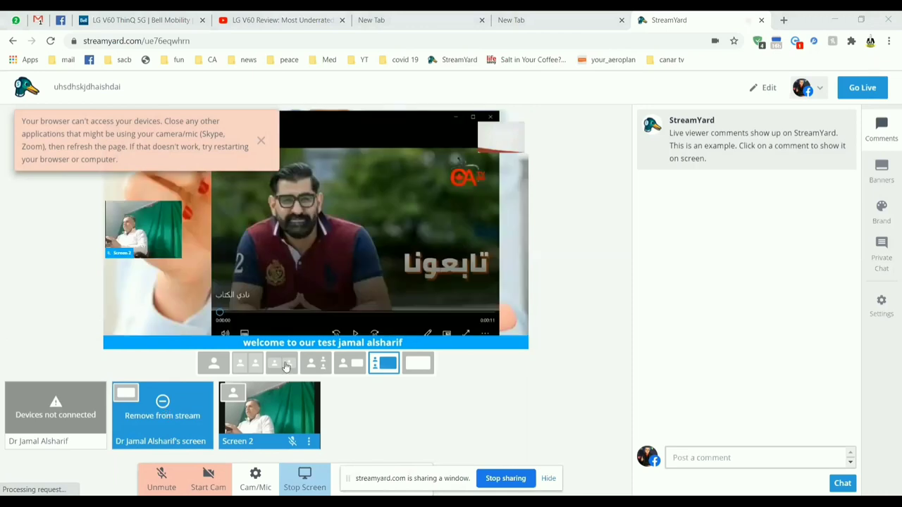
click(262, 138)
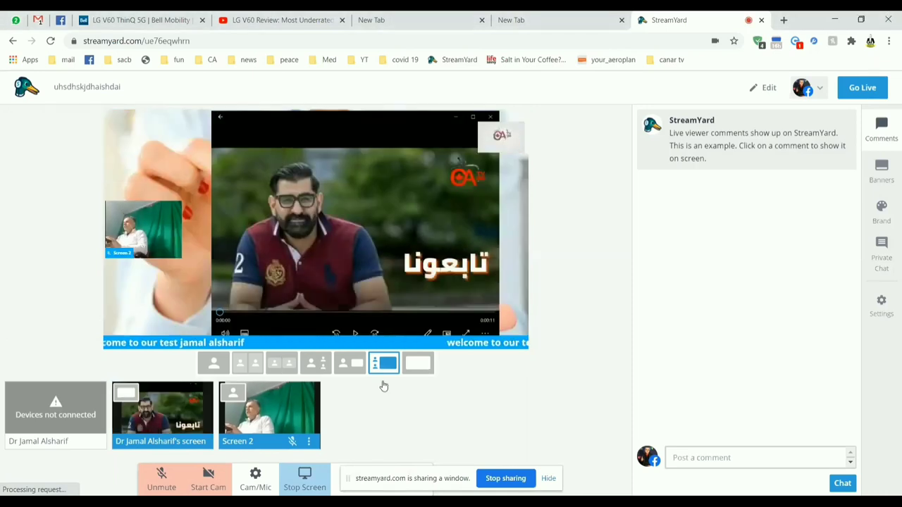
Step: Share the Photos application window showing the house picture on the stage
click(347, 130)
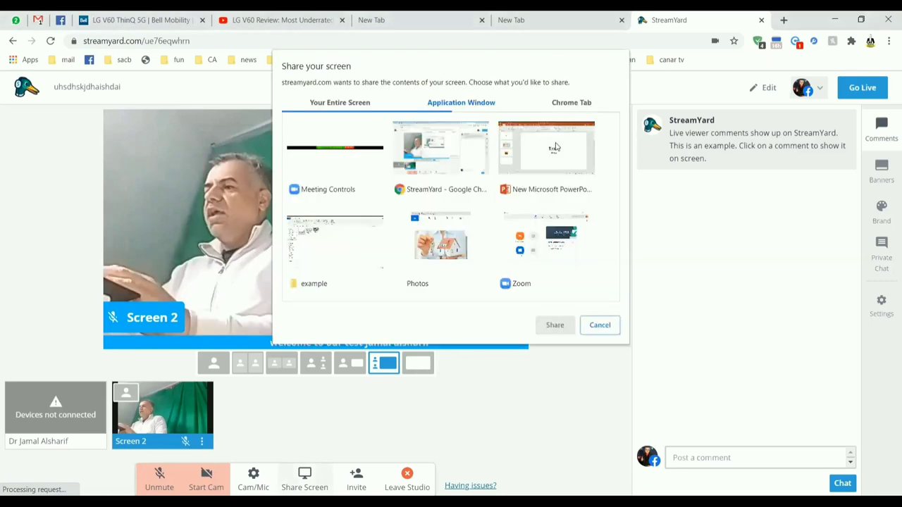
click(446, 258)
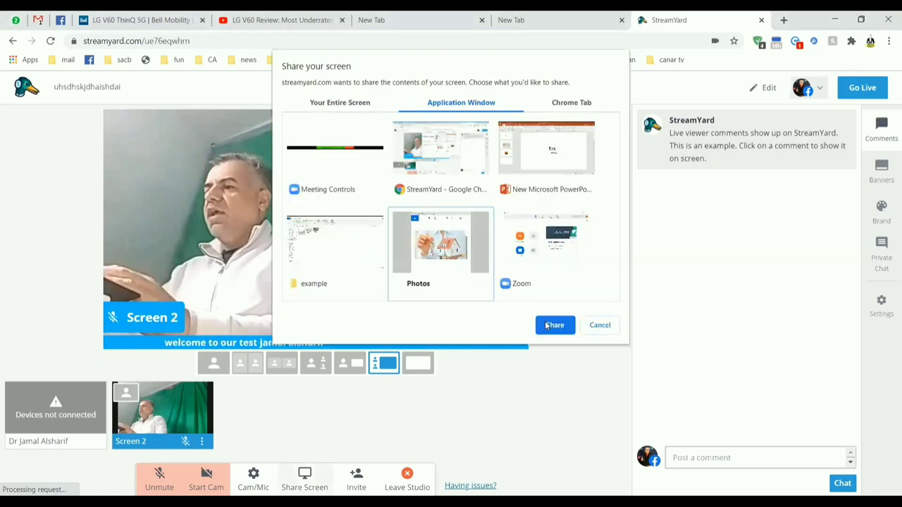
click(553, 325)
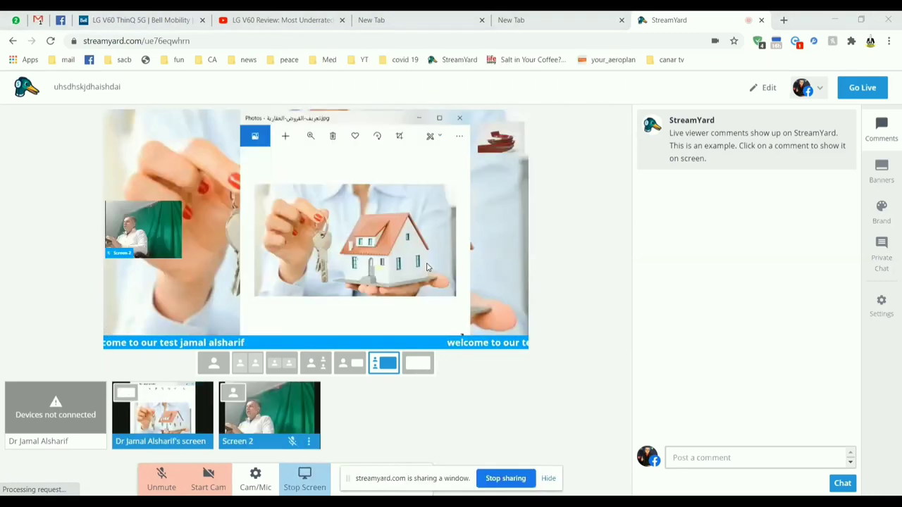